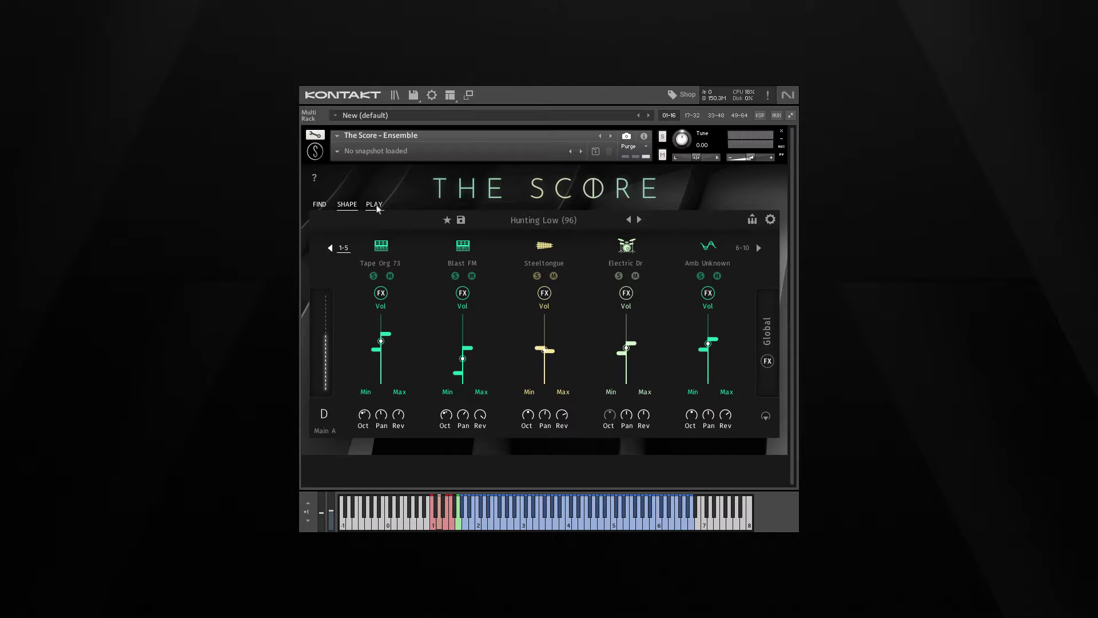
Open the Chord Studio for the Hunting Low preset and look through its available chord types
click(375, 205)
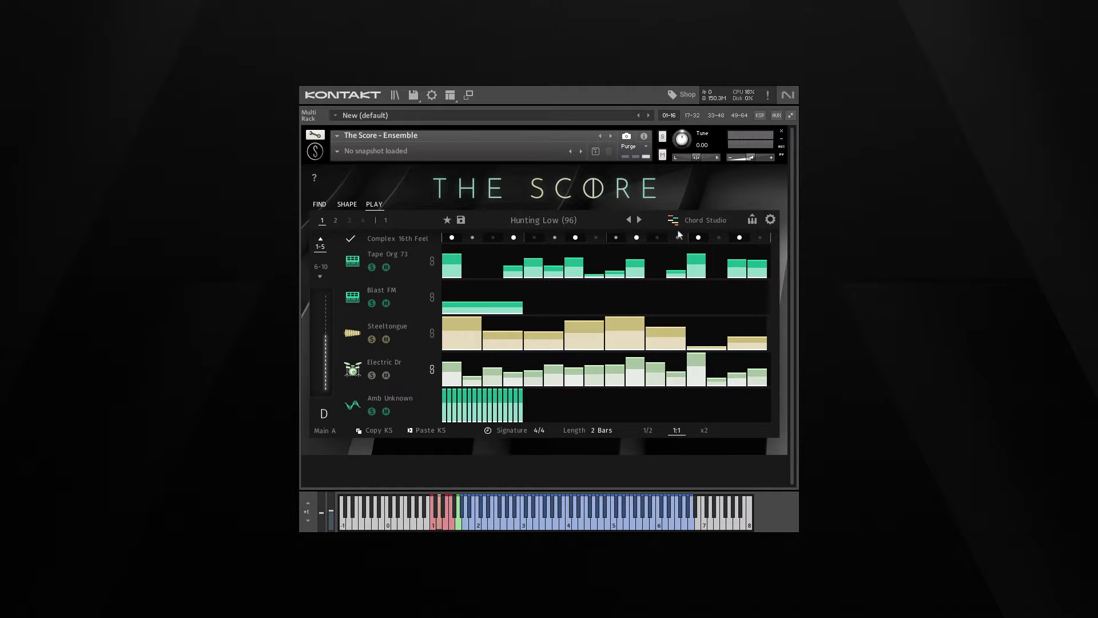
click(708, 221)
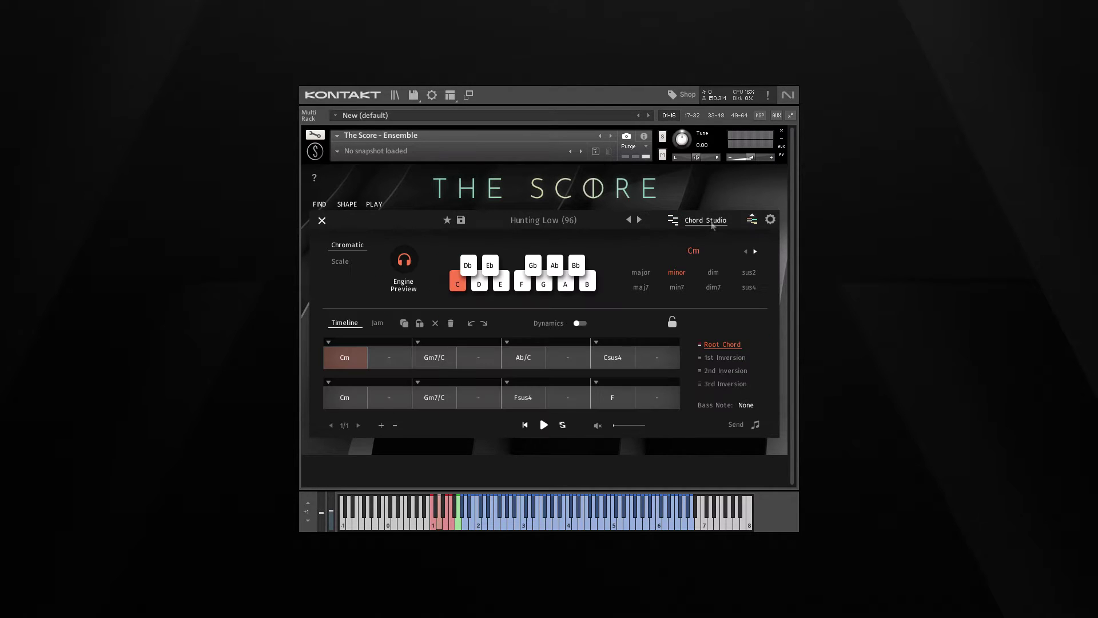
click(755, 252)
click(746, 252)
Compare the Scale and Chromatic chord modes, ending in Chromatic, and play the timeline's chord progression
click(341, 262)
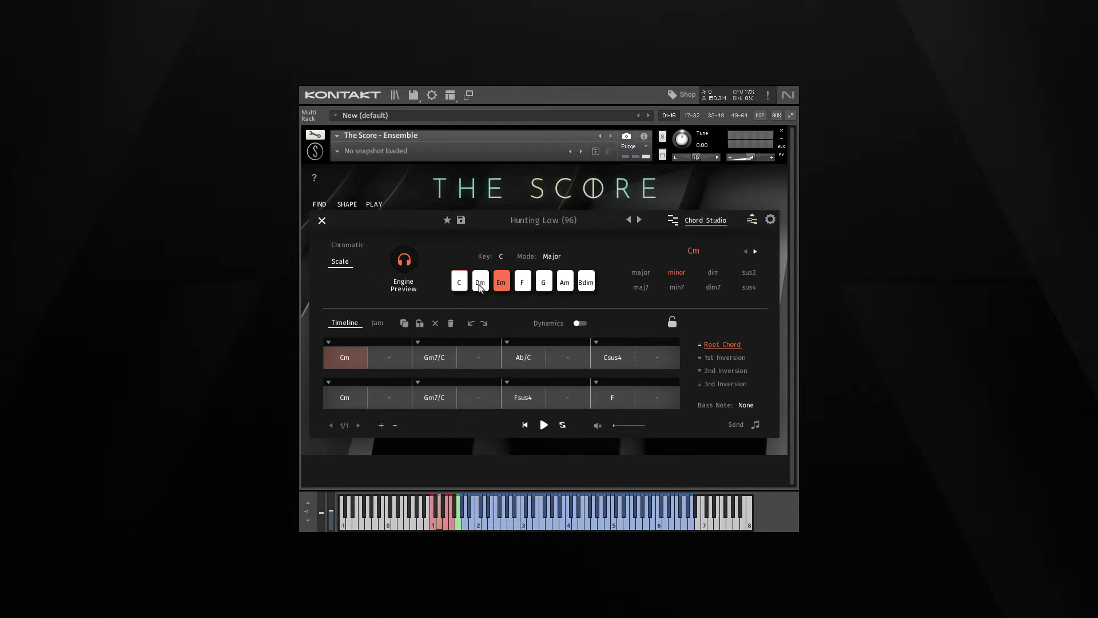
click(347, 249)
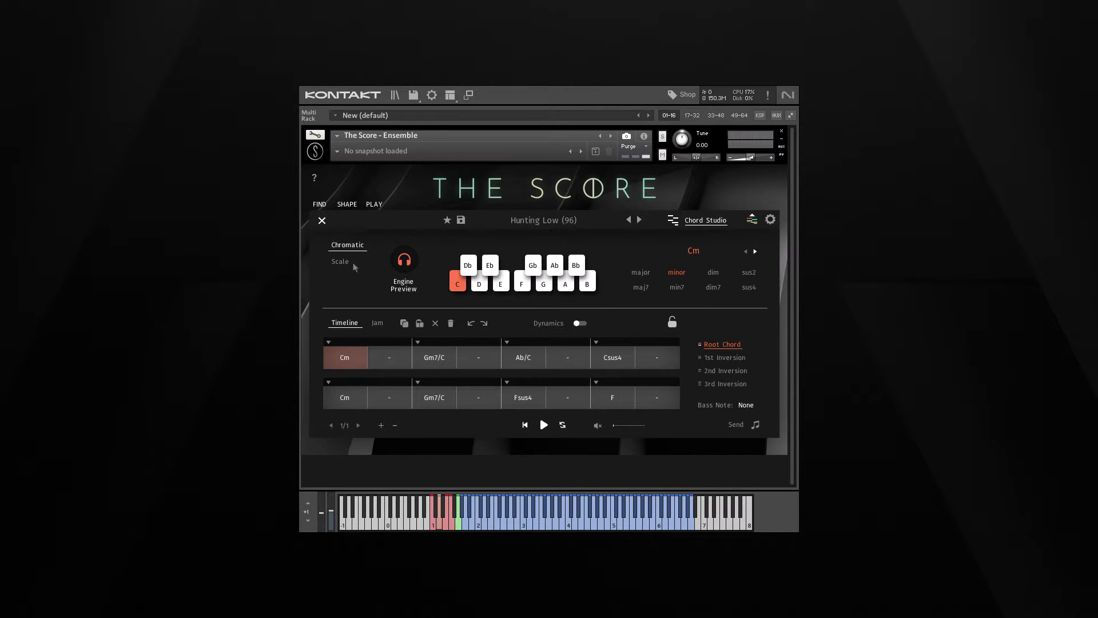
click(544, 425)
Assign the Intro section to the first bar of the timeline and Main A to the first bar of its second row
click(331, 343)
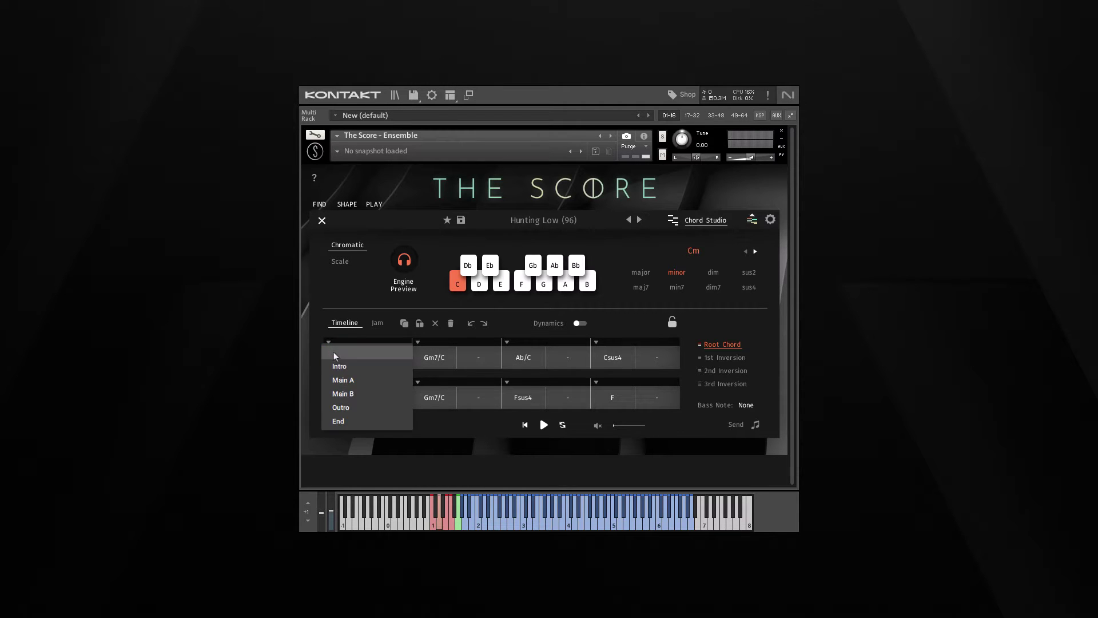
click(340, 366)
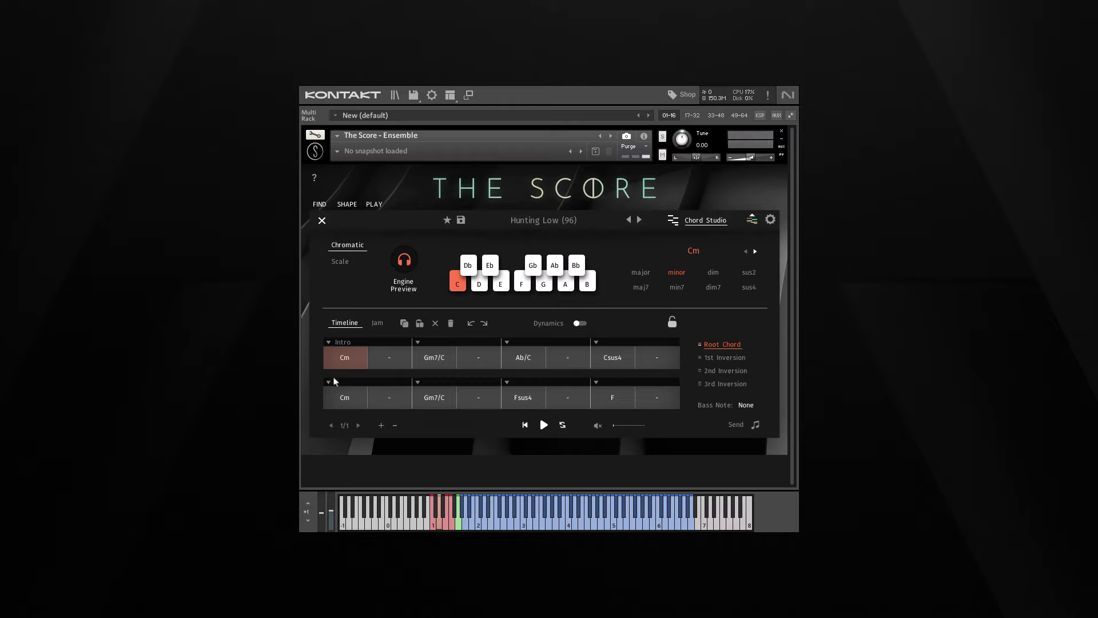
click(330, 384)
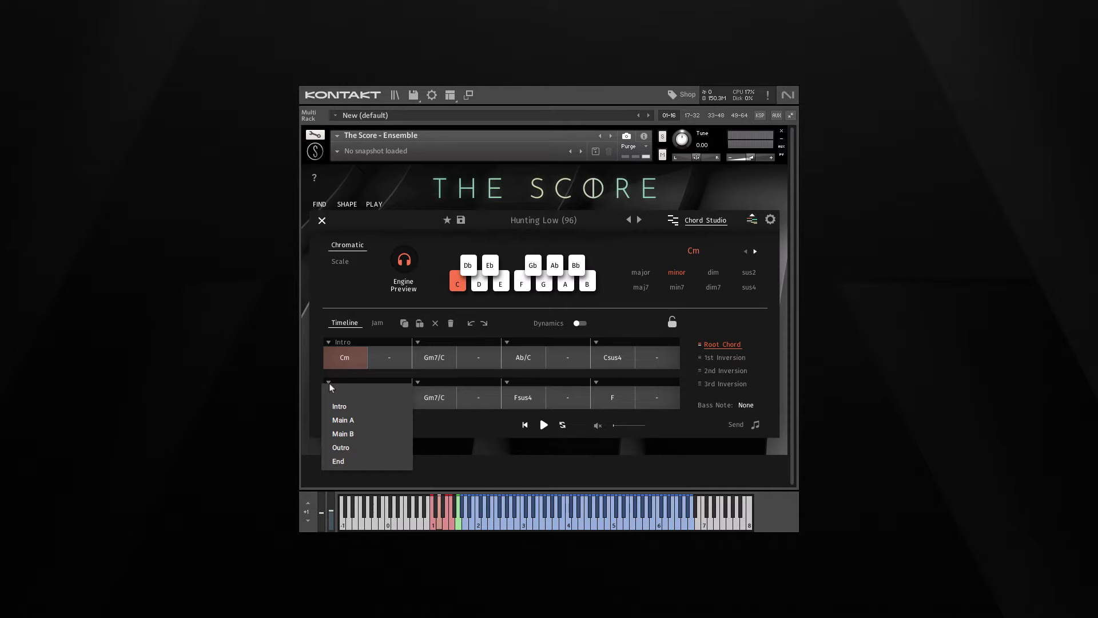
click(340, 423)
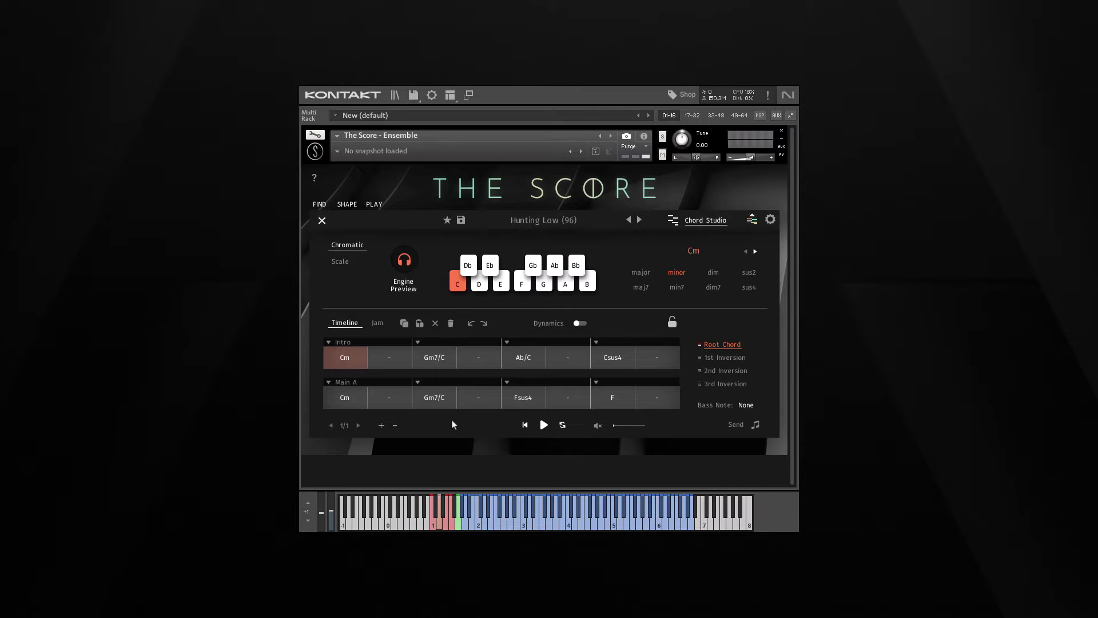
Enable Dynamics on the chord timeline and reshape the start of the curve over the first Cm chord
click(548, 325)
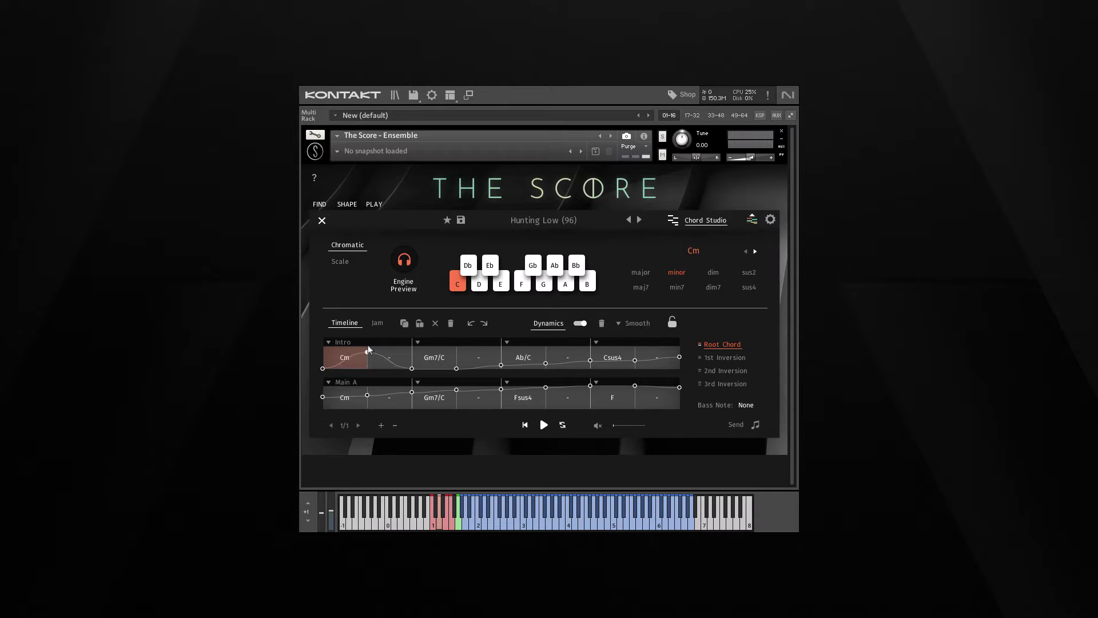
drag(369, 352, 317, 369)
click(684, 465)
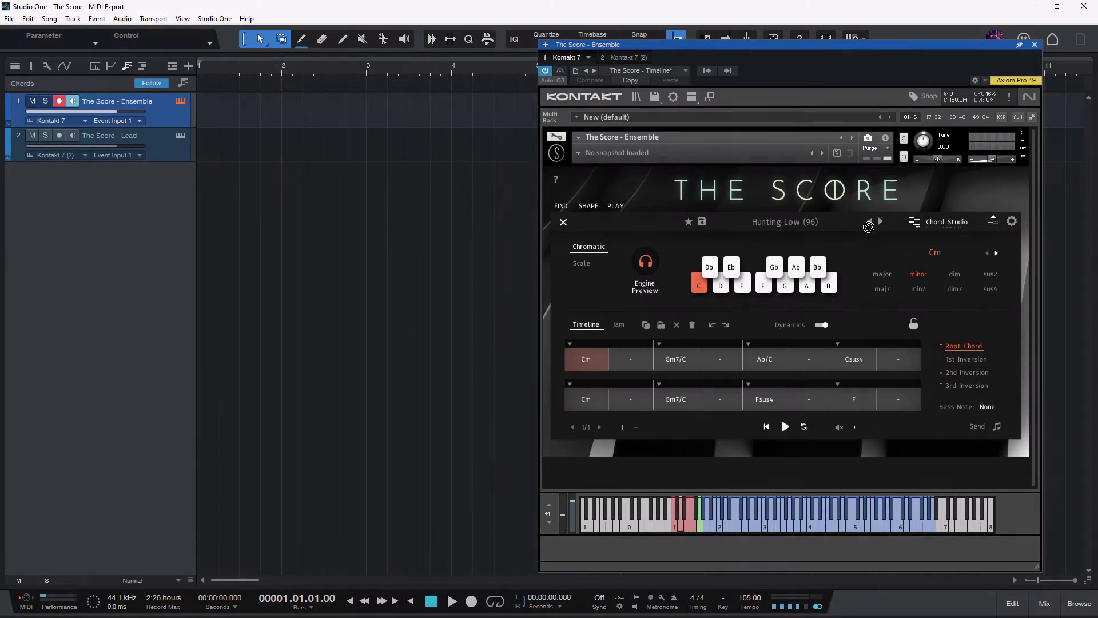
Export the Chord Studio progression as MIDI onto The Score - Ensemble track, starting at bar 1
drag(997, 427, 218, 114)
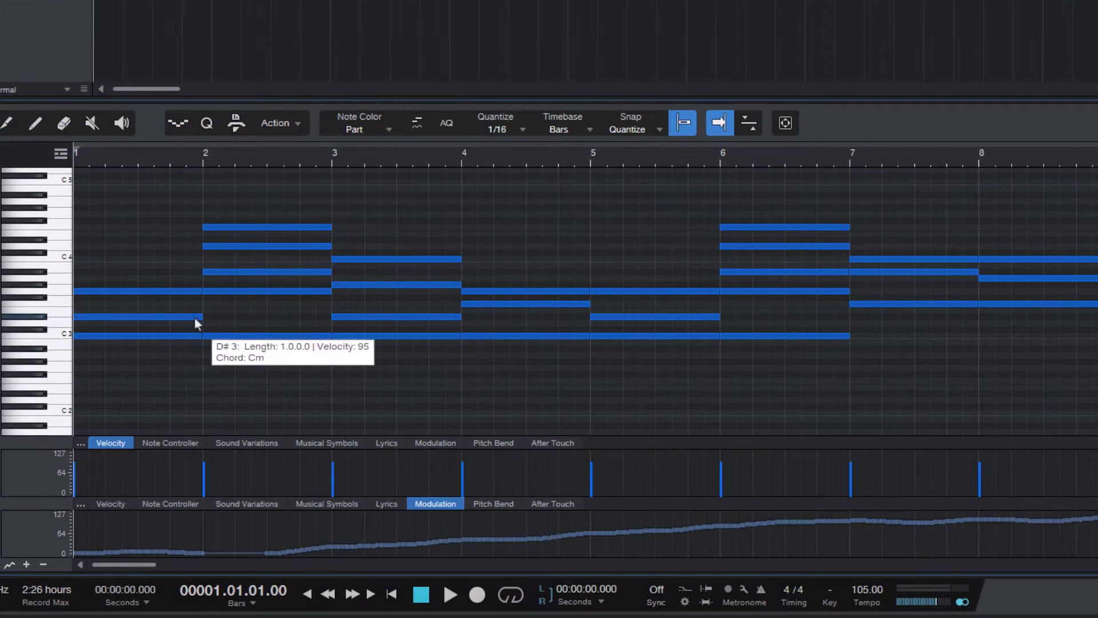
Raise the D#3 notes in bars 1 and 3 and the F3 and C3 notes in bar 4 by one octave
mouse_move(128, 320)
drag(127, 317, 121, 241)
mouse_move(373, 321)
drag(373, 320, 369, 243)
drag(503, 305, 508, 228)
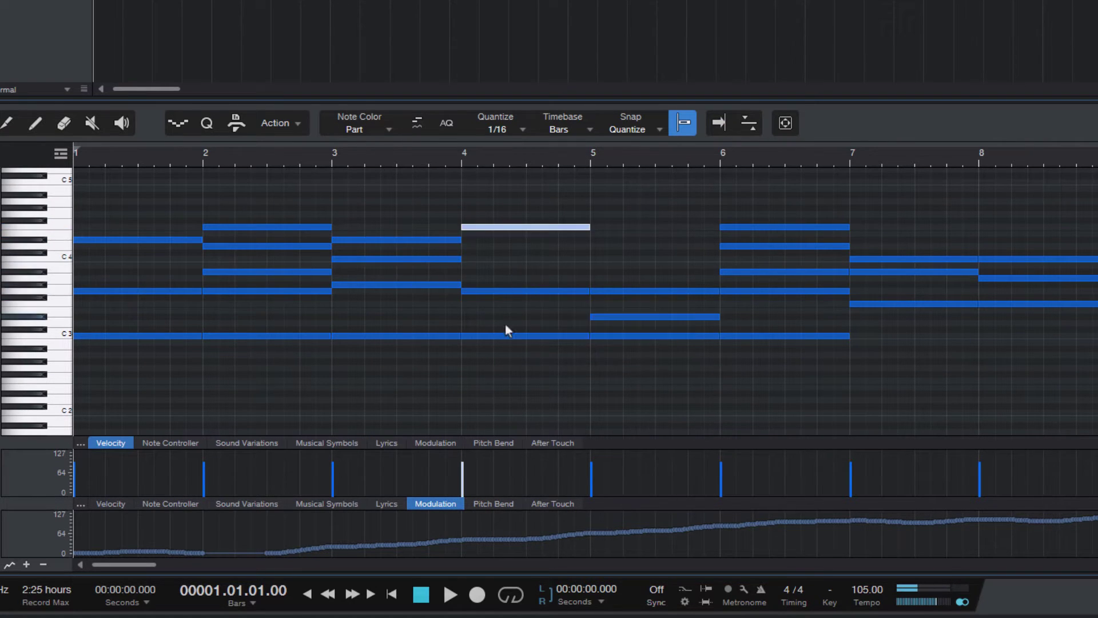
drag(491, 335, 494, 264)
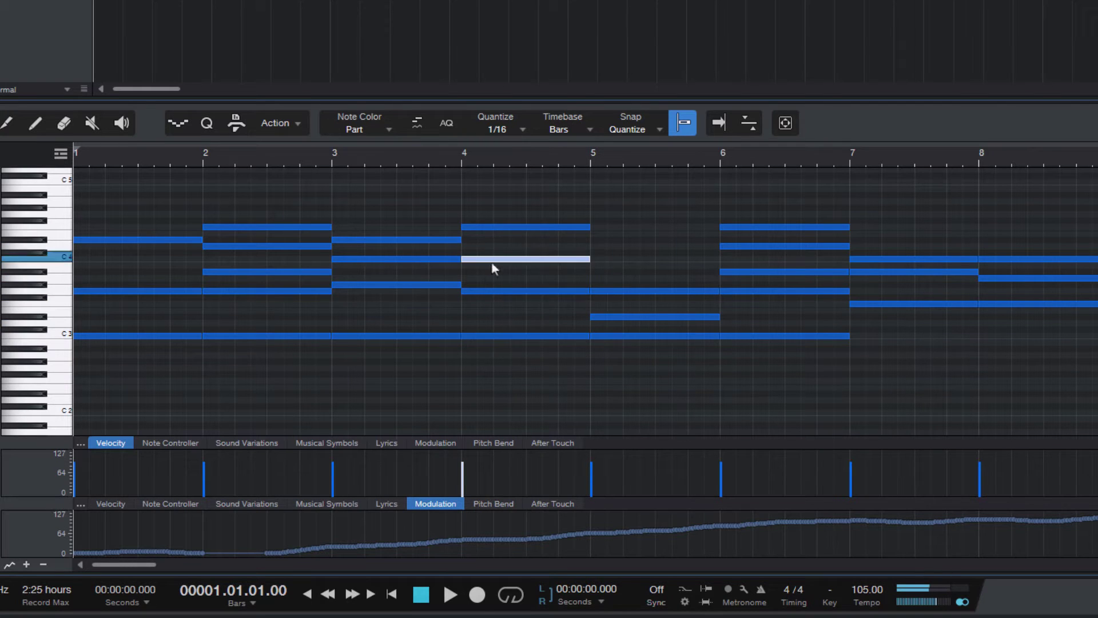
Fill the chord track with the chords of the exported MIDI event
drag(429, 247, 507, 275)
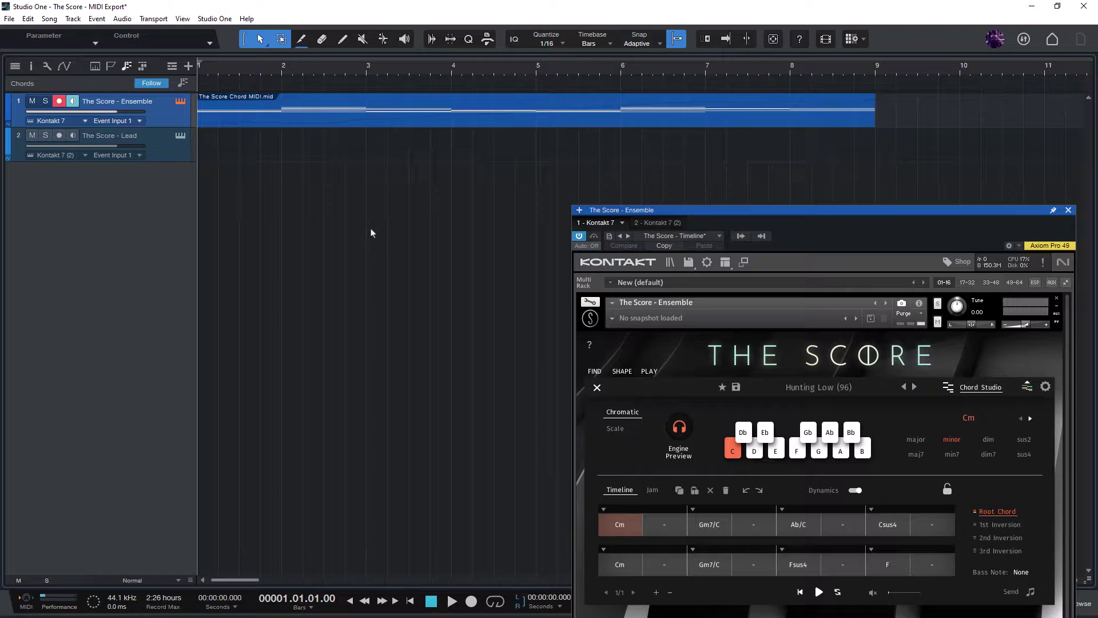
drag(332, 124, 335, 86)
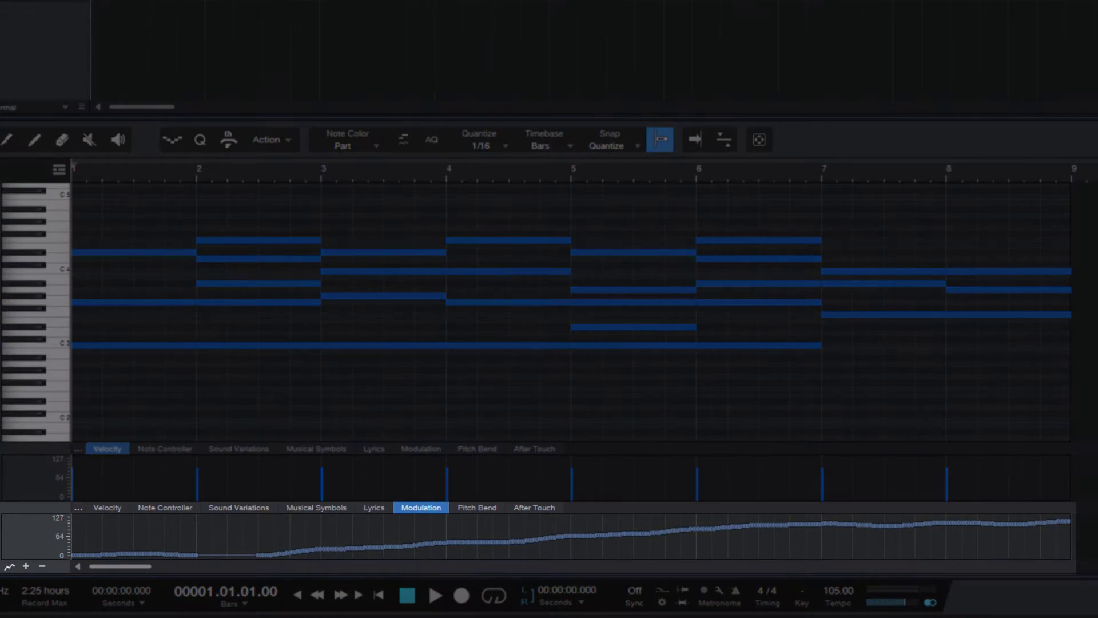
Compress the modulation curve to end at about bar 4.5, and fade it from about bar 6.5 down to the clip's end
drag(74, 518, 504, 536)
click(834, 544)
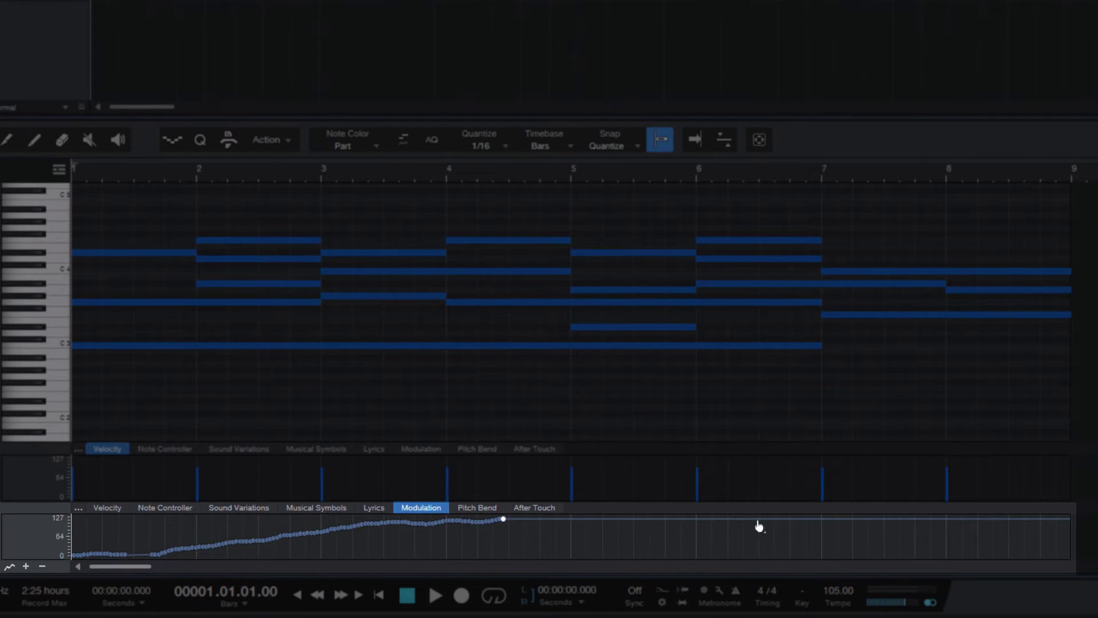
drag(758, 520, 1062, 555)
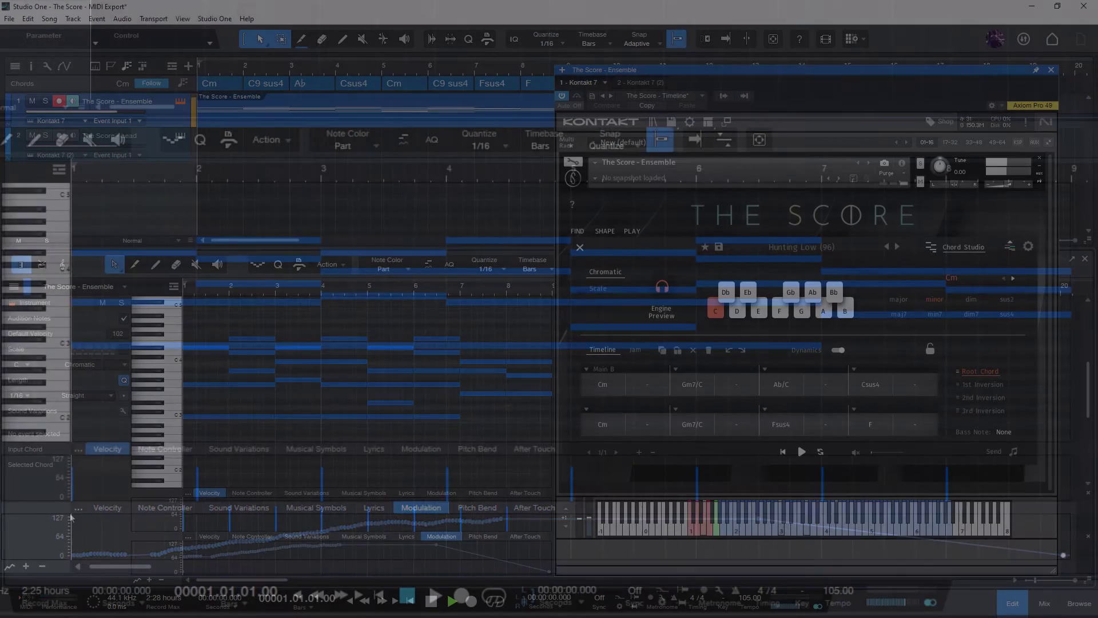
Play the edited progression while viewing the instrument's Play and Shape pages
key(space)
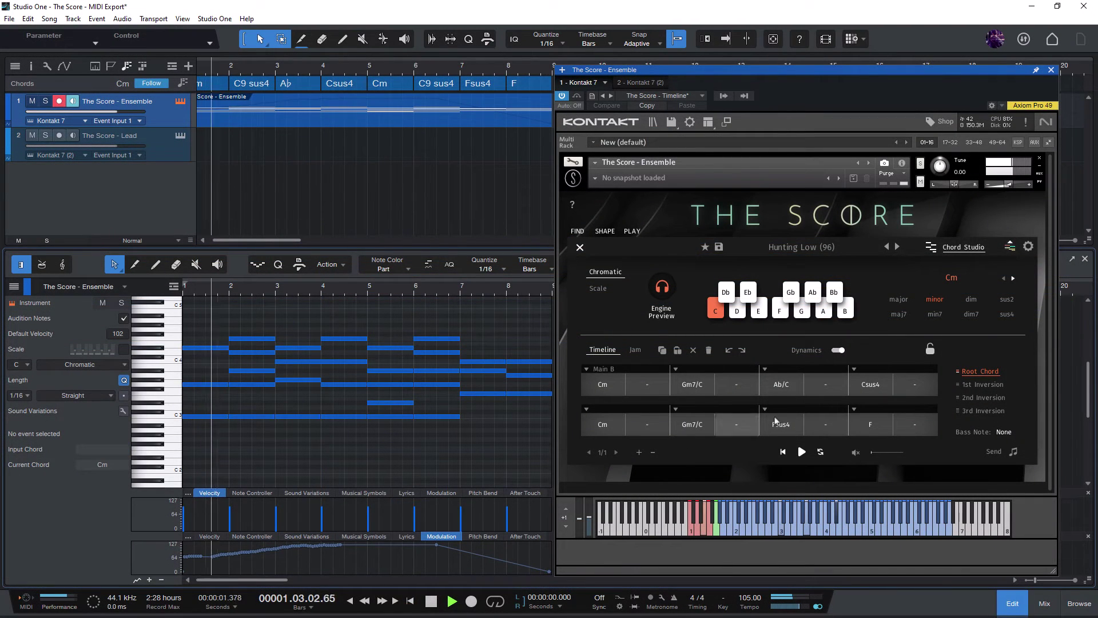
click(959, 249)
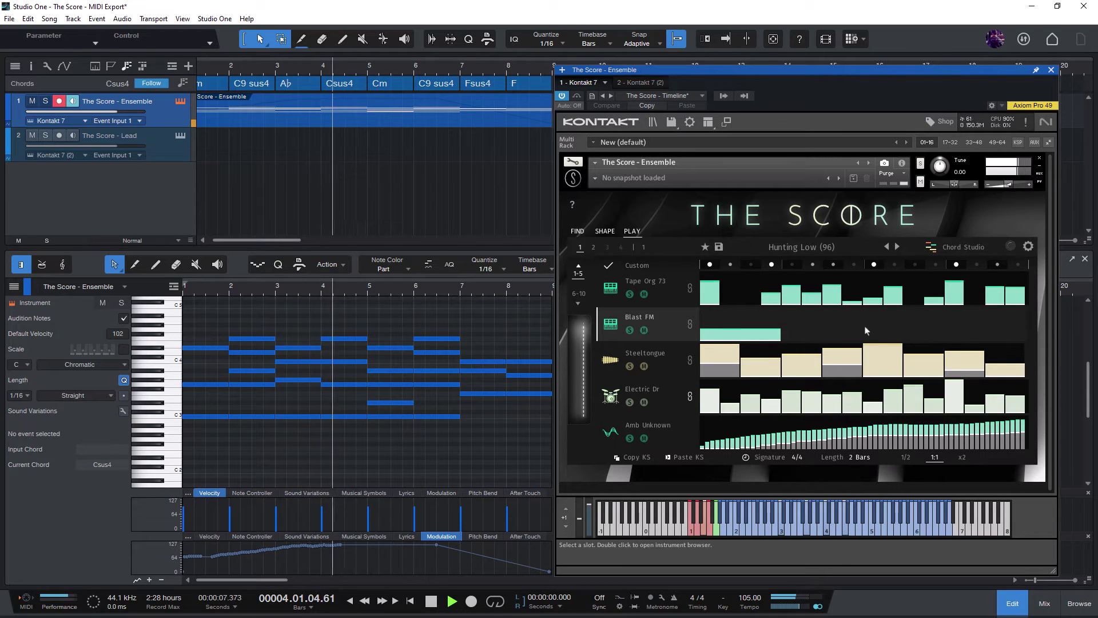
click(604, 234)
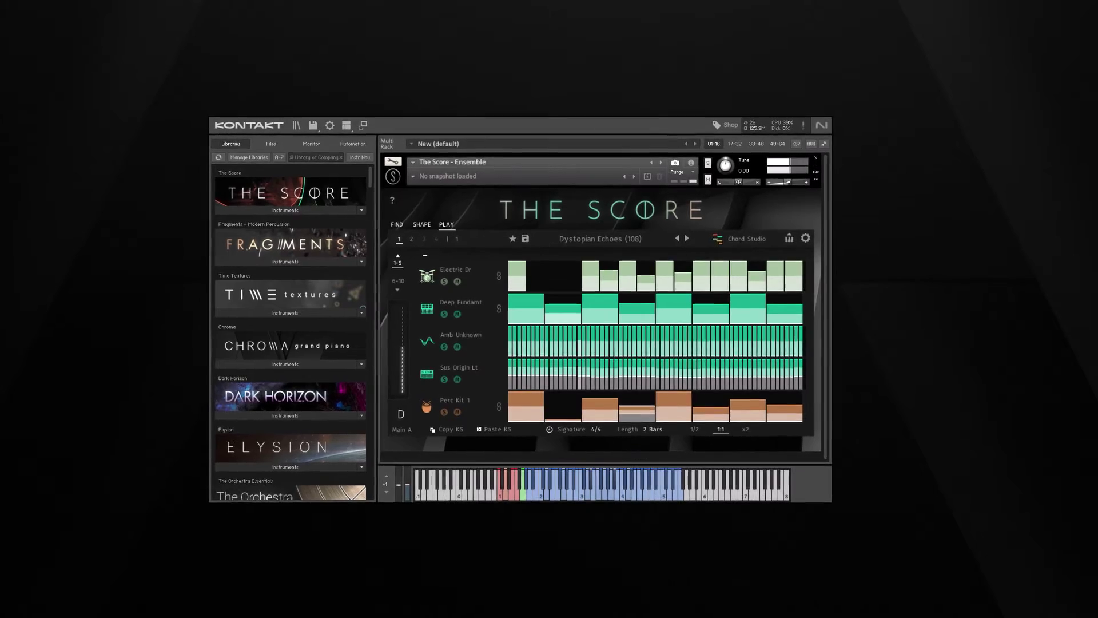
Inspect the sequencer patterns of the Electric Dr, Trailer Hits 3 and Hit Celest Gtr slots in Dystopian Echoes
click(477, 273)
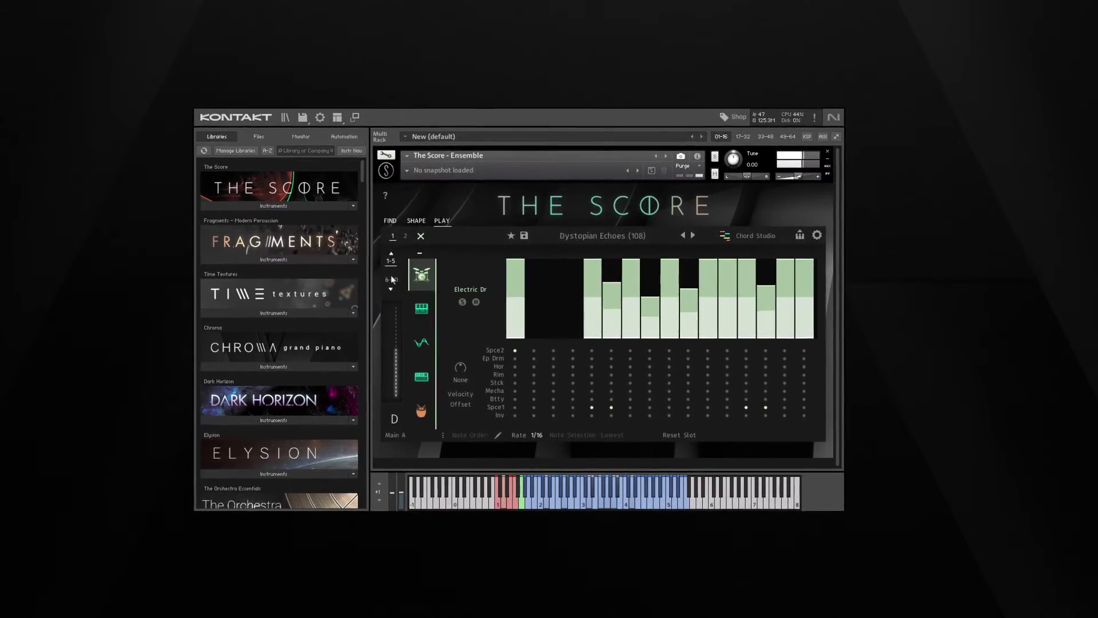
click(392, 280)
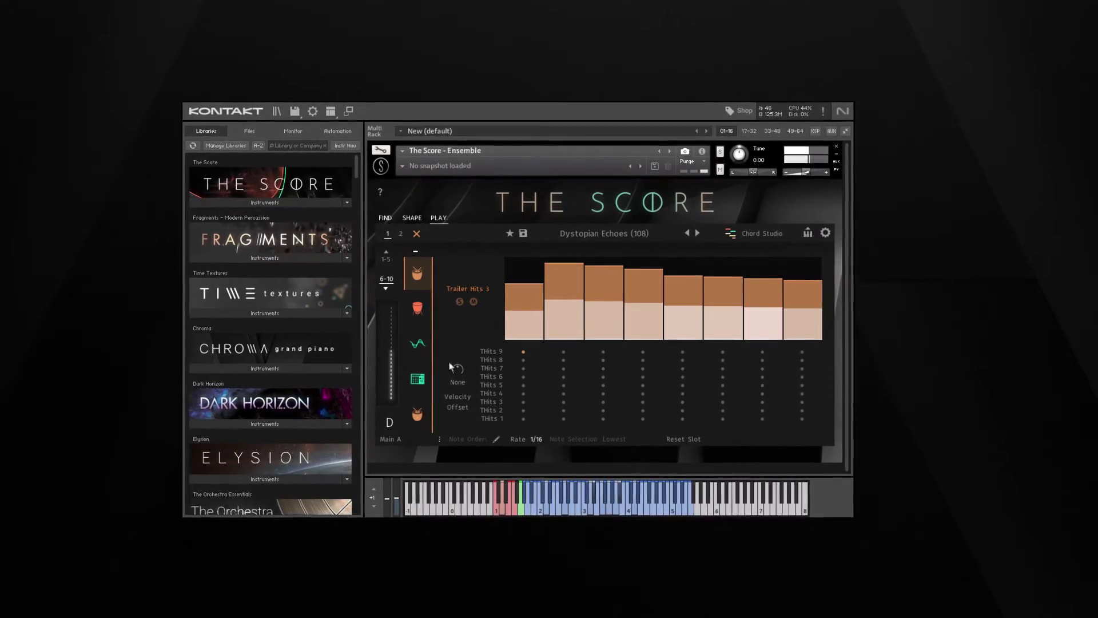
click(418, 378)
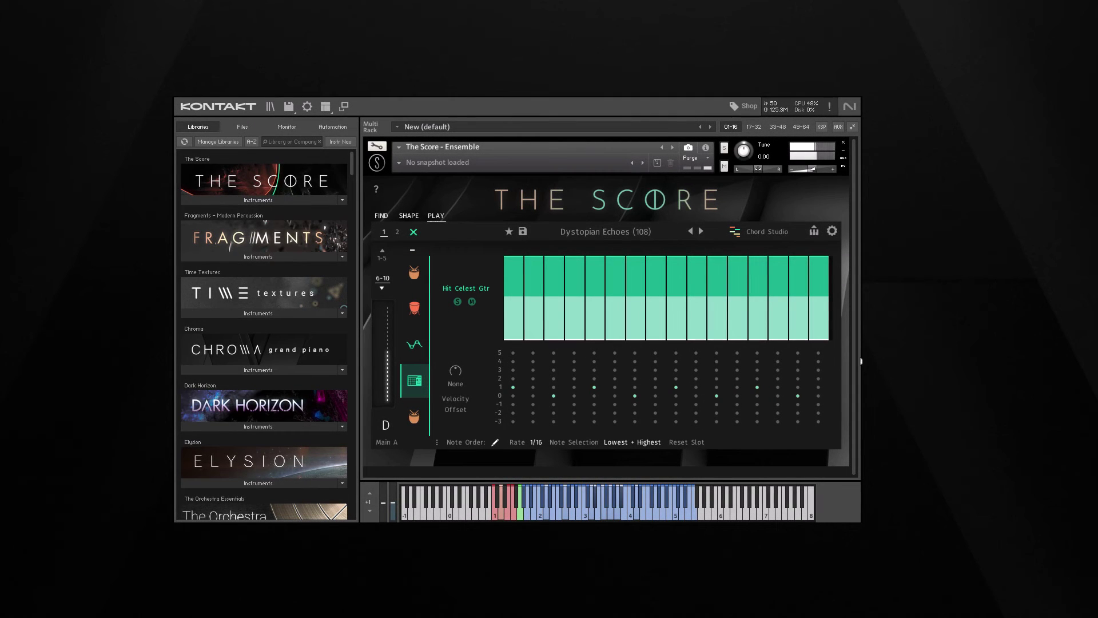
click(415, 380)
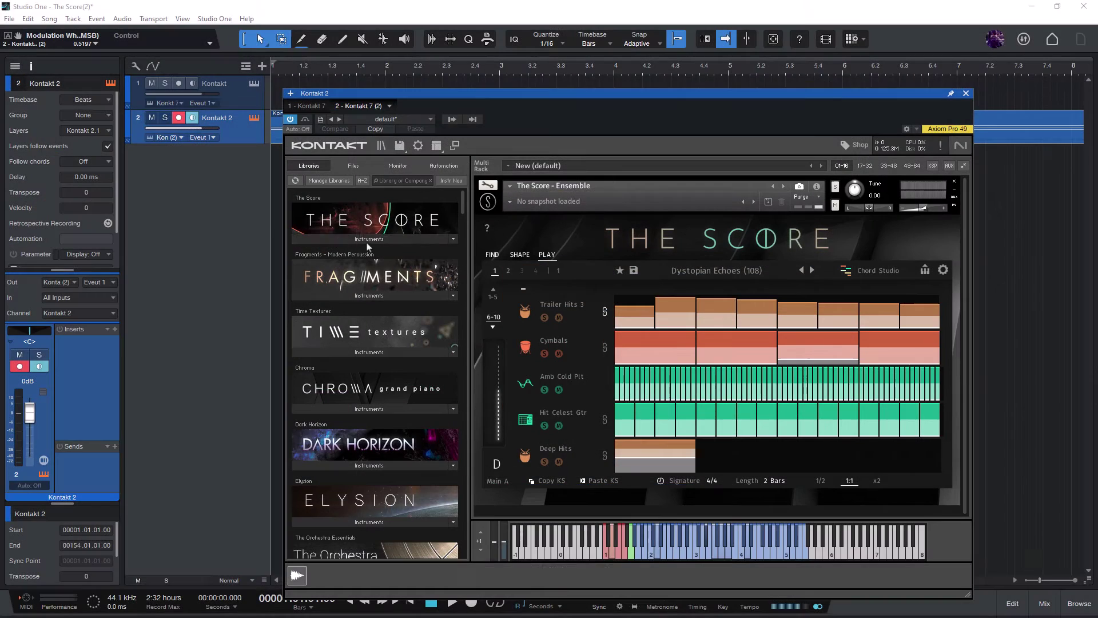
Browse The Score library's Singles, viewing the Strings patches in the 01 Orchestral folder, and return to the category list
click(360, 235)
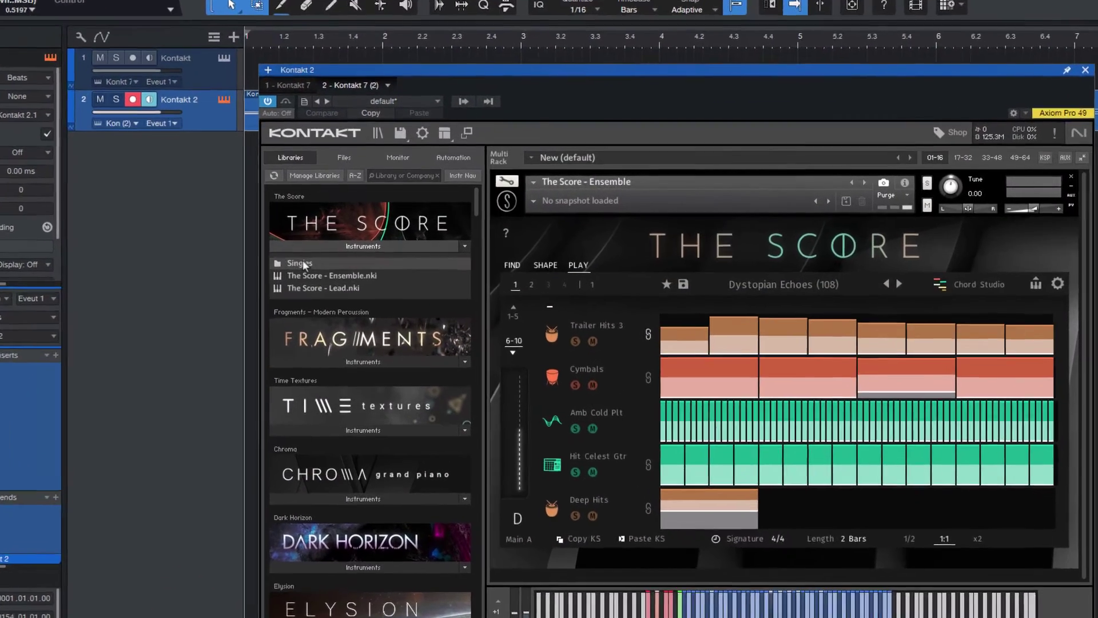
click(317, 253)
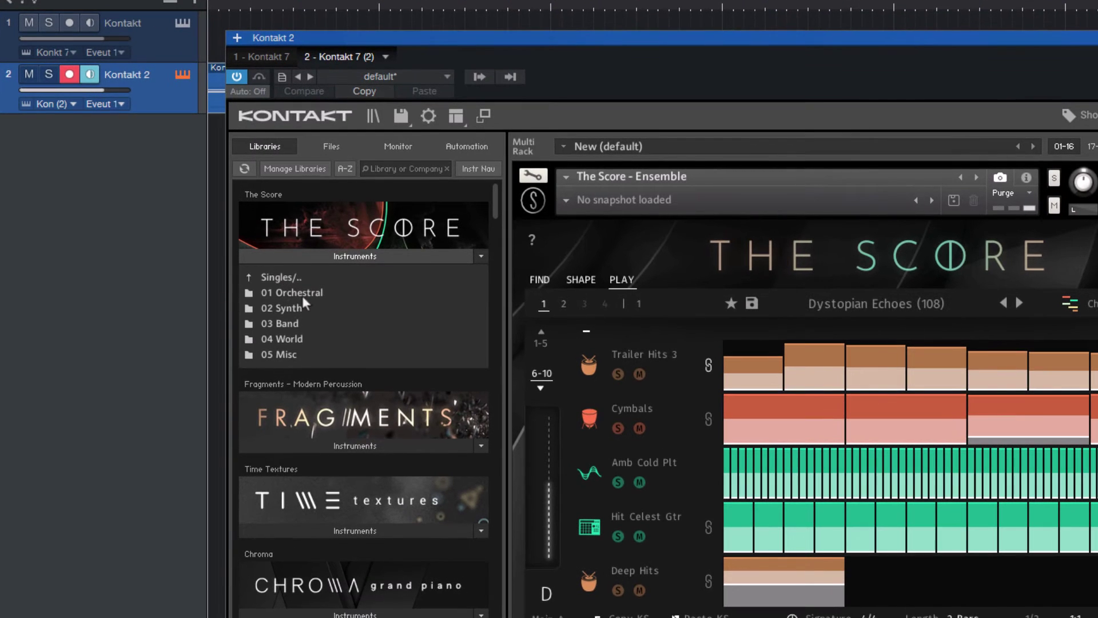
click(333, 267)
click(303, 293)
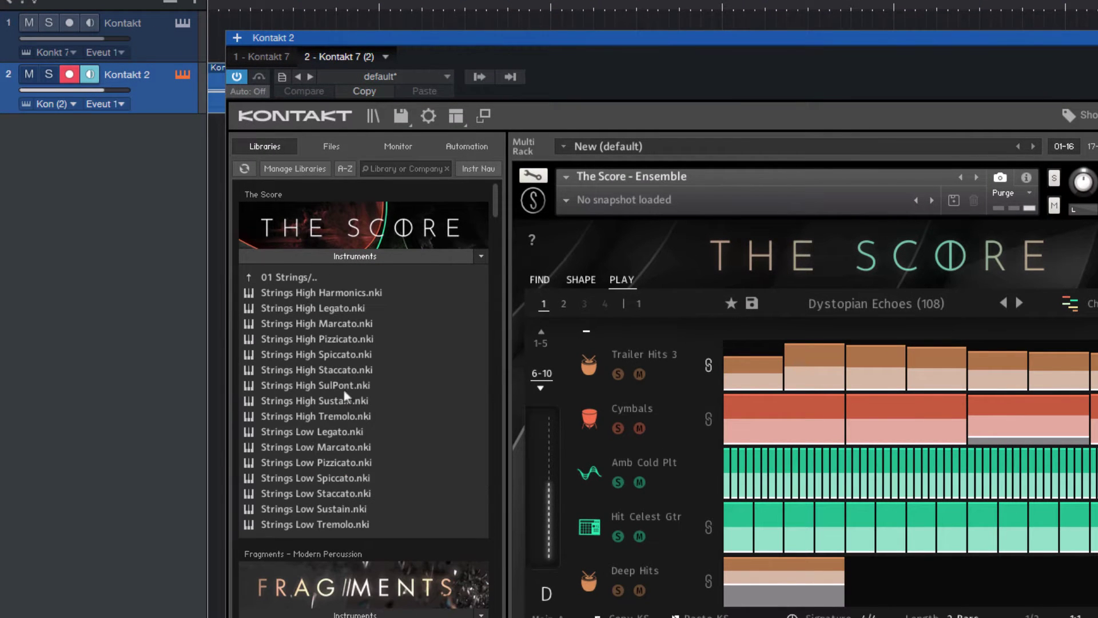
click(311, 277)
click(315, 276)
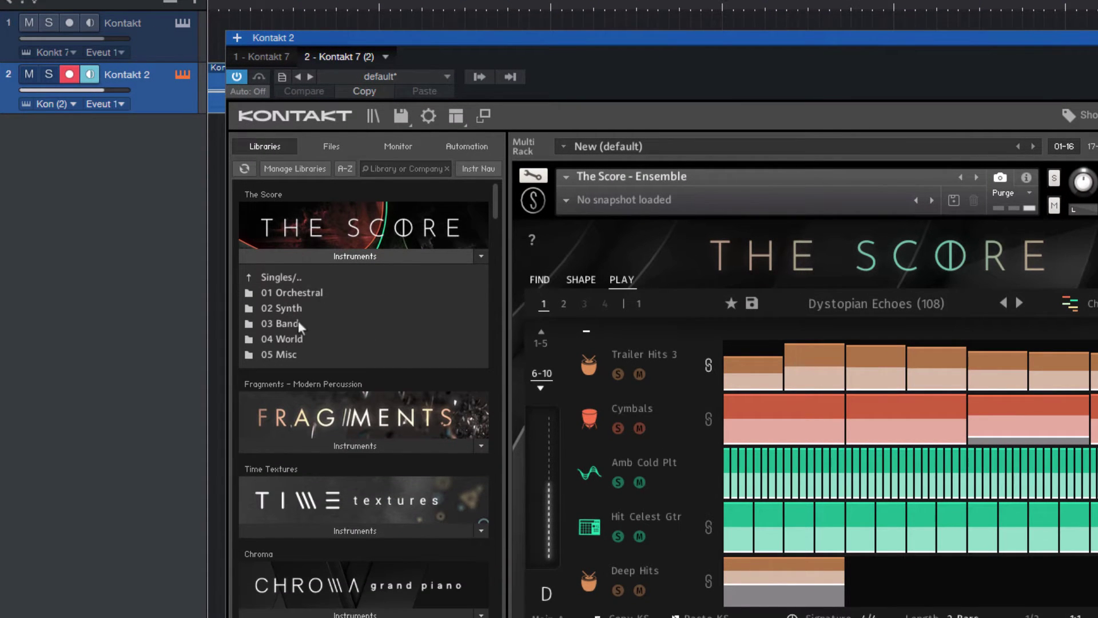
View the bowed instrument patches in the 04 World folder and return to the Singles categories
click(289, 340)
click(302, 292)
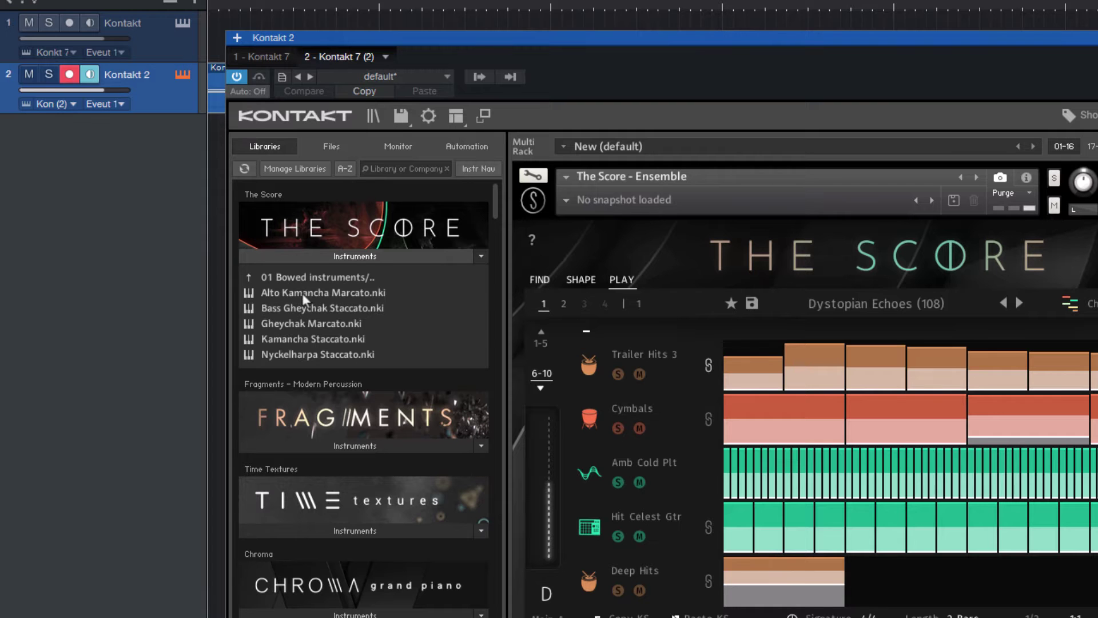
click(327, 277)
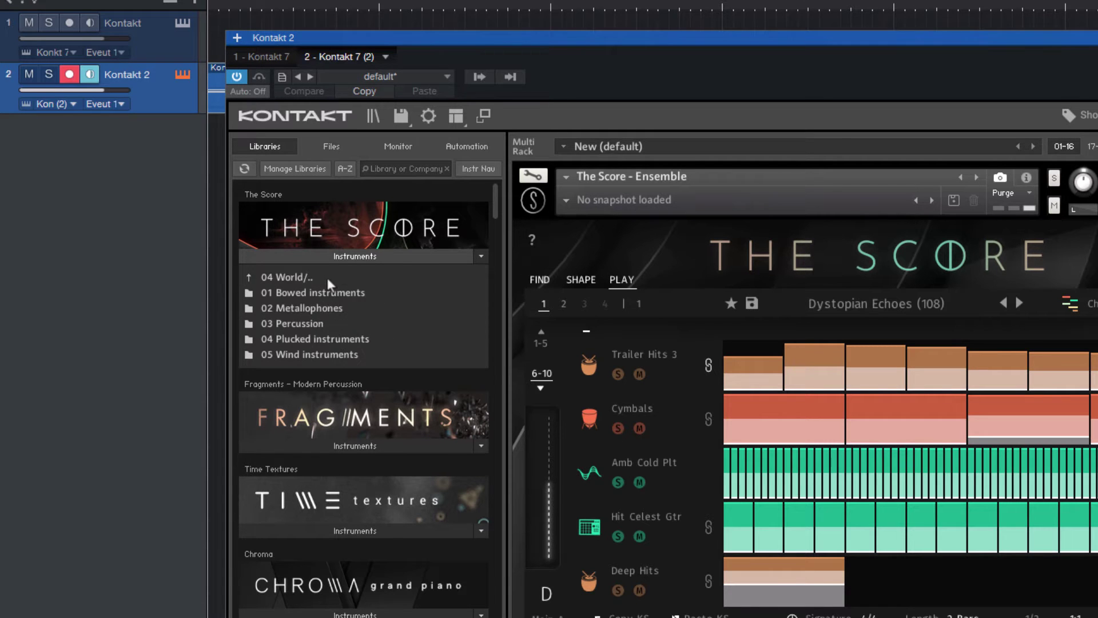
click(326, 276)
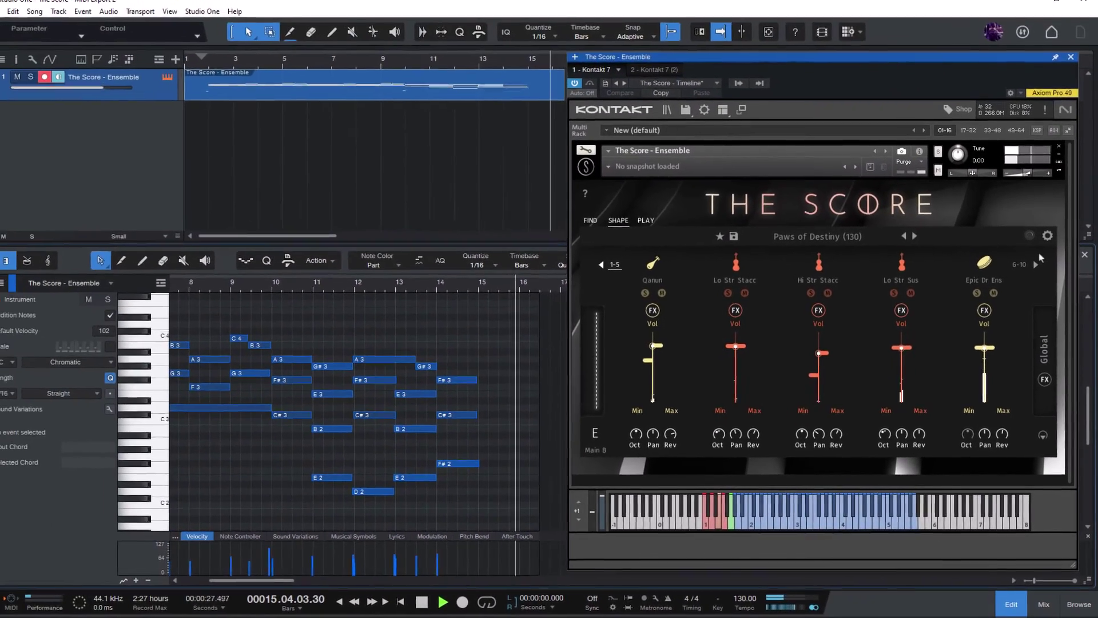
Stop playback, export the Paws of Destiny sequencer MIDI onto separate tracks from bar 1, and close the instrument window
key(space)
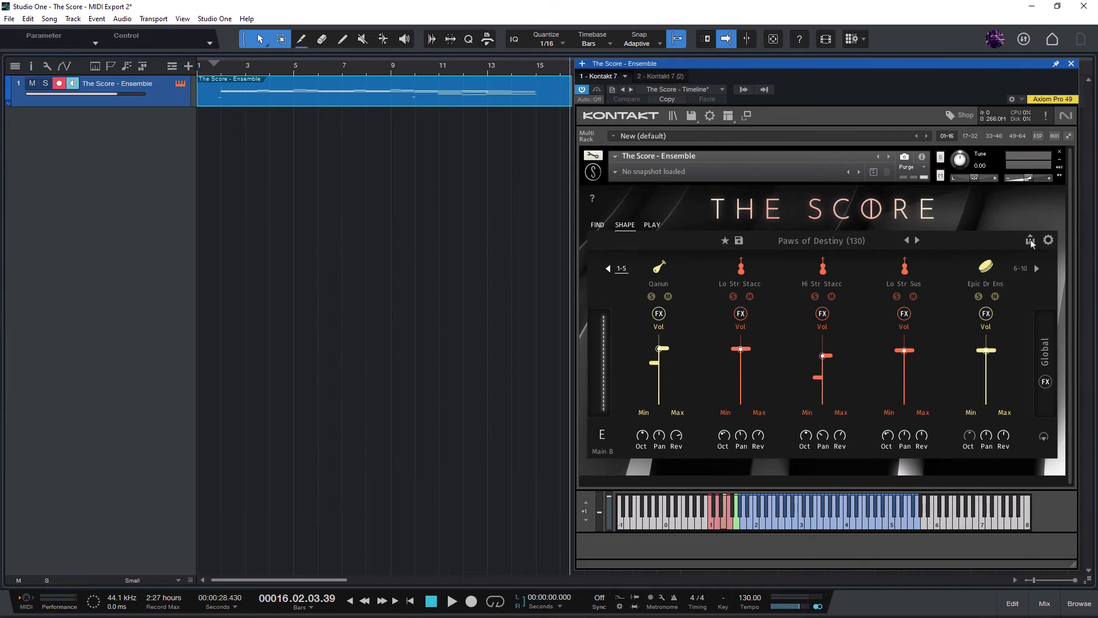
drag(437, 171, 215, 166)
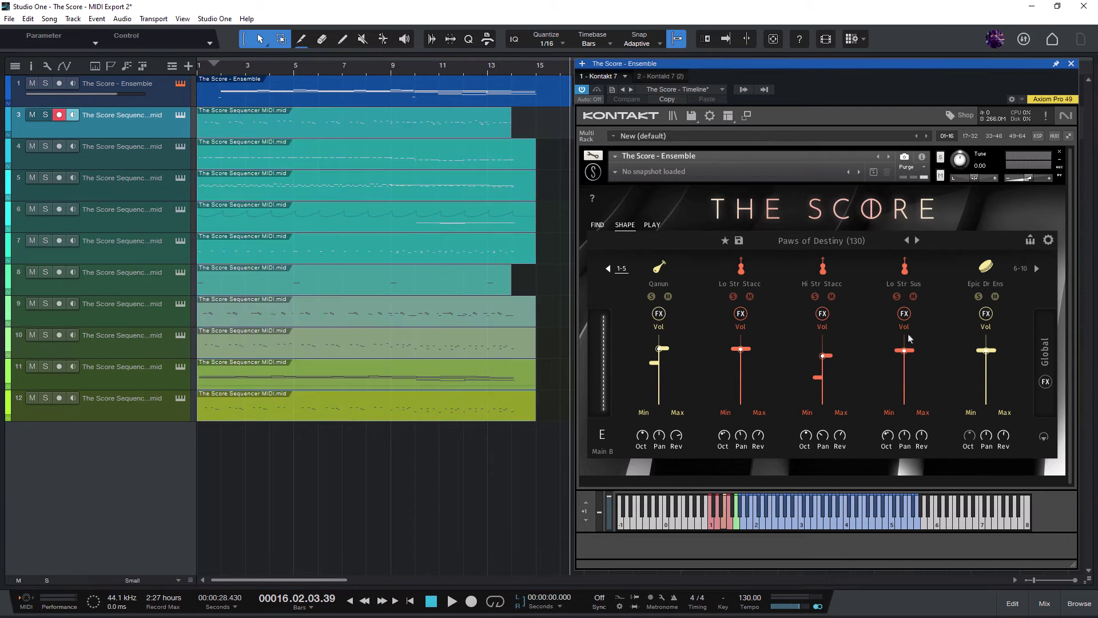
click(1072, 63)
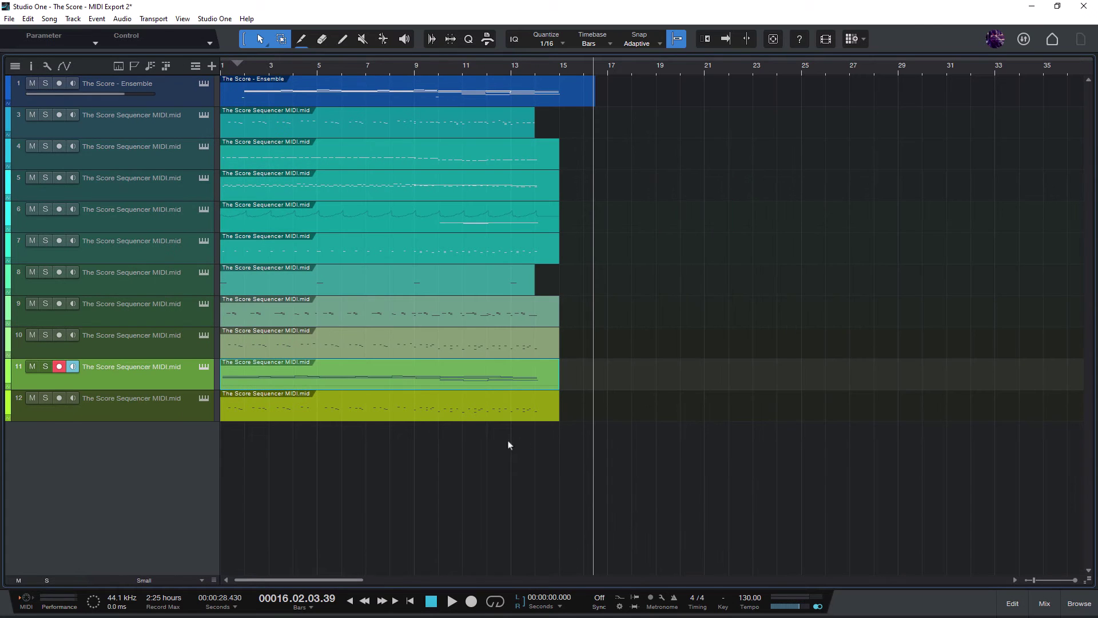
View the notes of the exported sequencer MIDI events on tracks 11 and 9 in the note editor
double_click(265, 376)
click(271, 217)
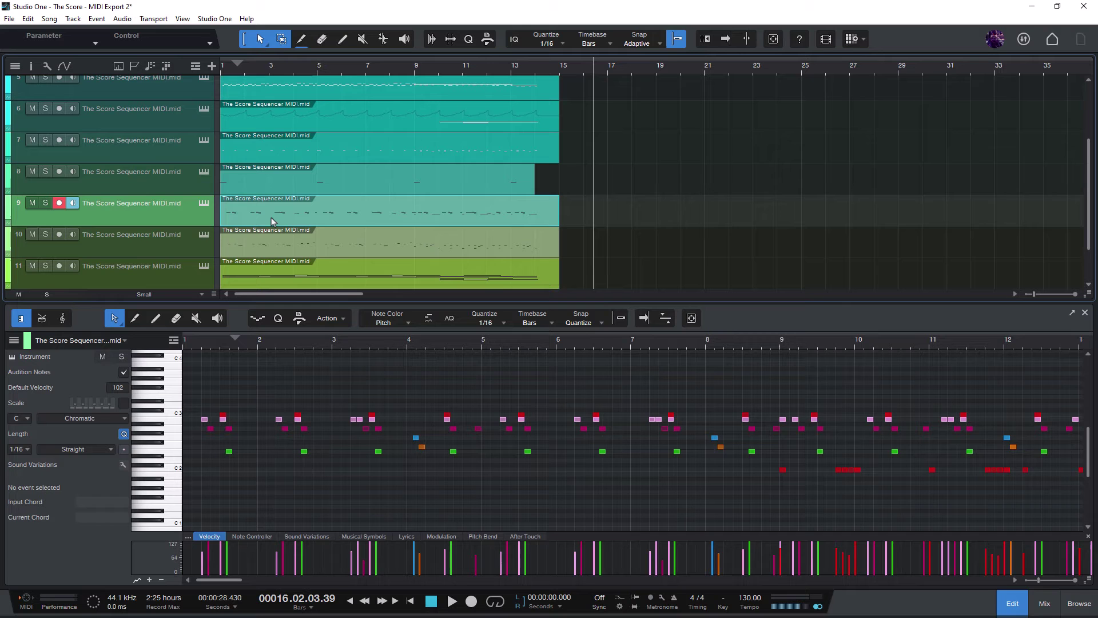
View the notes of the exported sequencer MIDI event on track 7
click(272, 156)
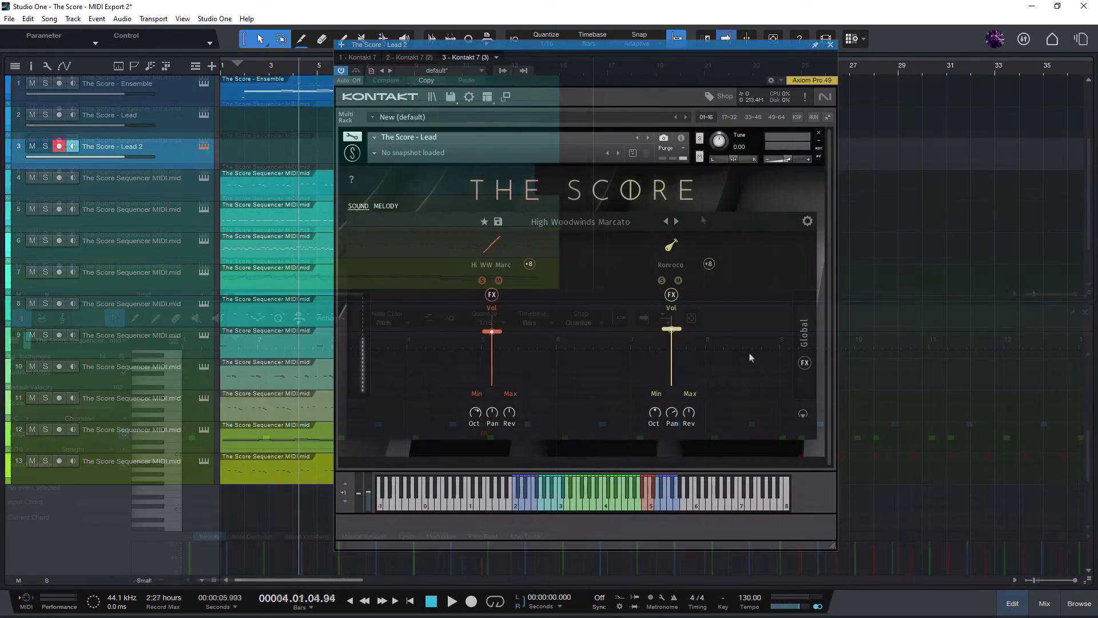
Open the Lead 2 instrument's melody page and set the chord in the last bar of the timeline to Dm7
click(386, 206)
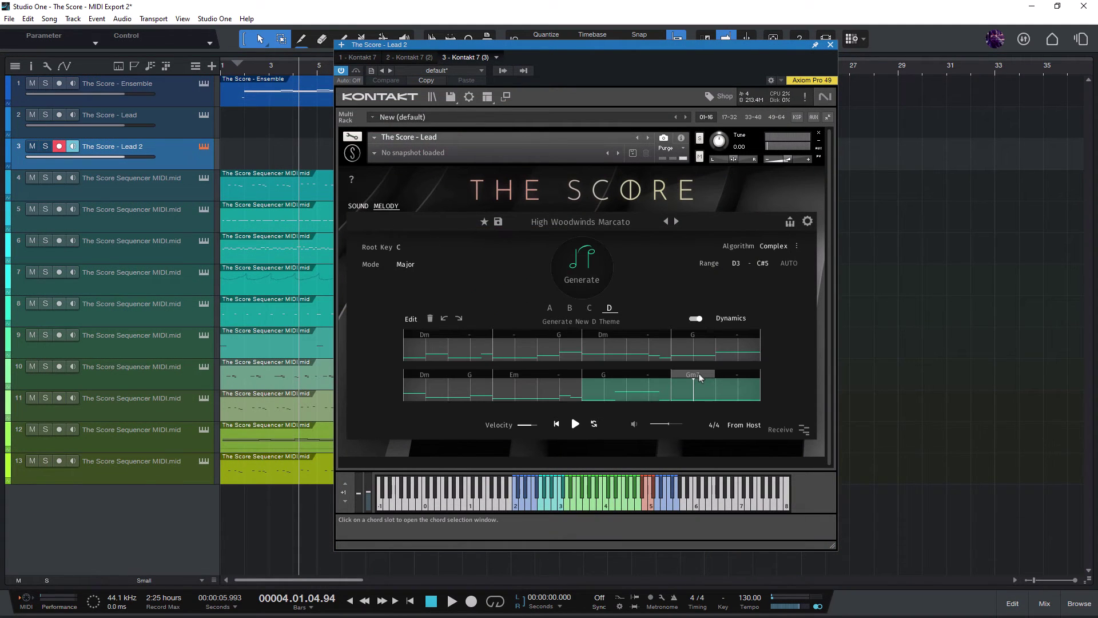
click(692, 373)
click(679, 356)
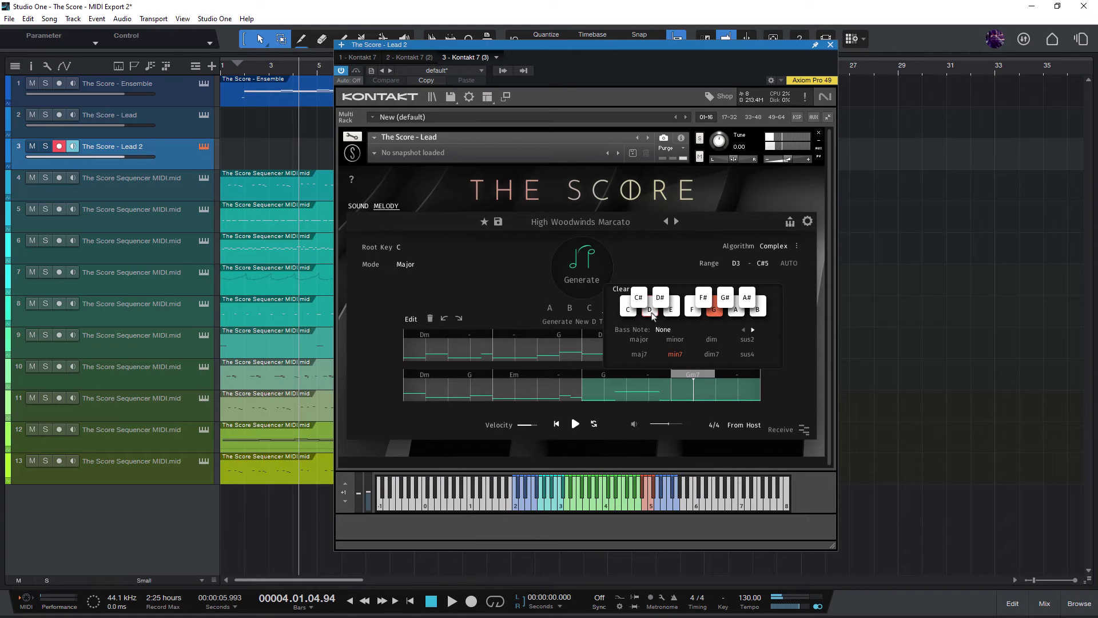
click(651, 312)
click(631, 450)
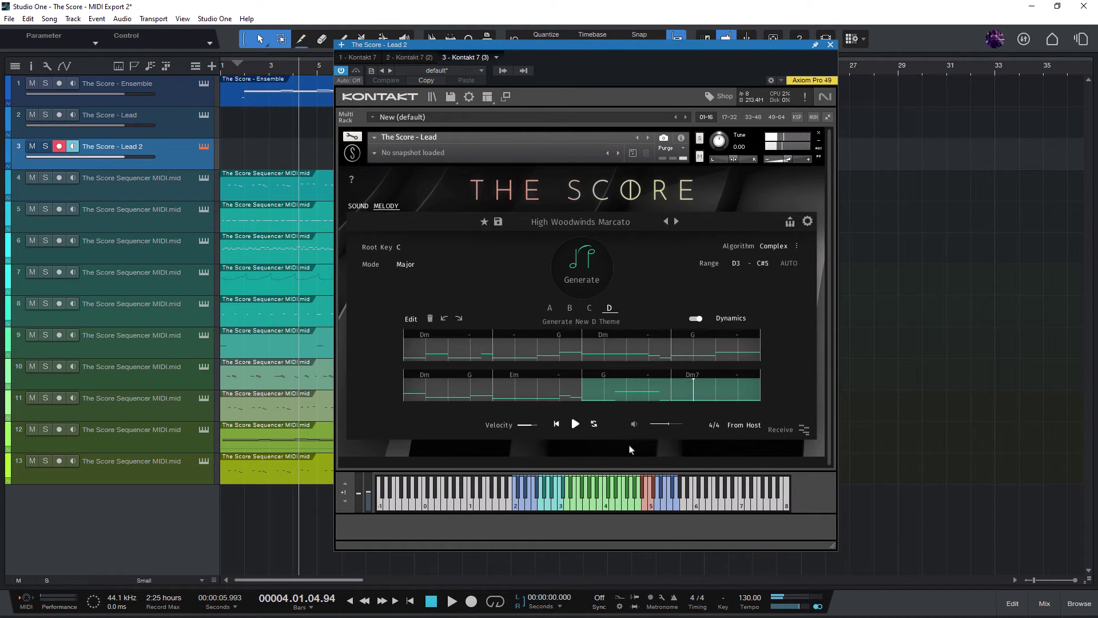
Select the theme A section of the melody timeline, play the melody and stop playback
click(496, 350)
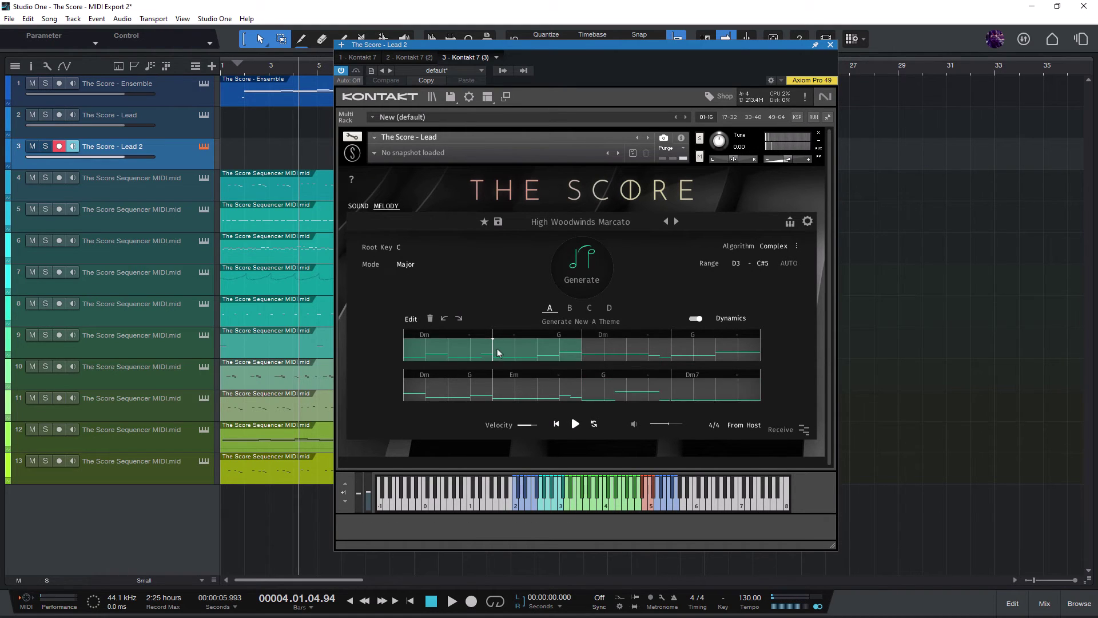
click(575, 424)
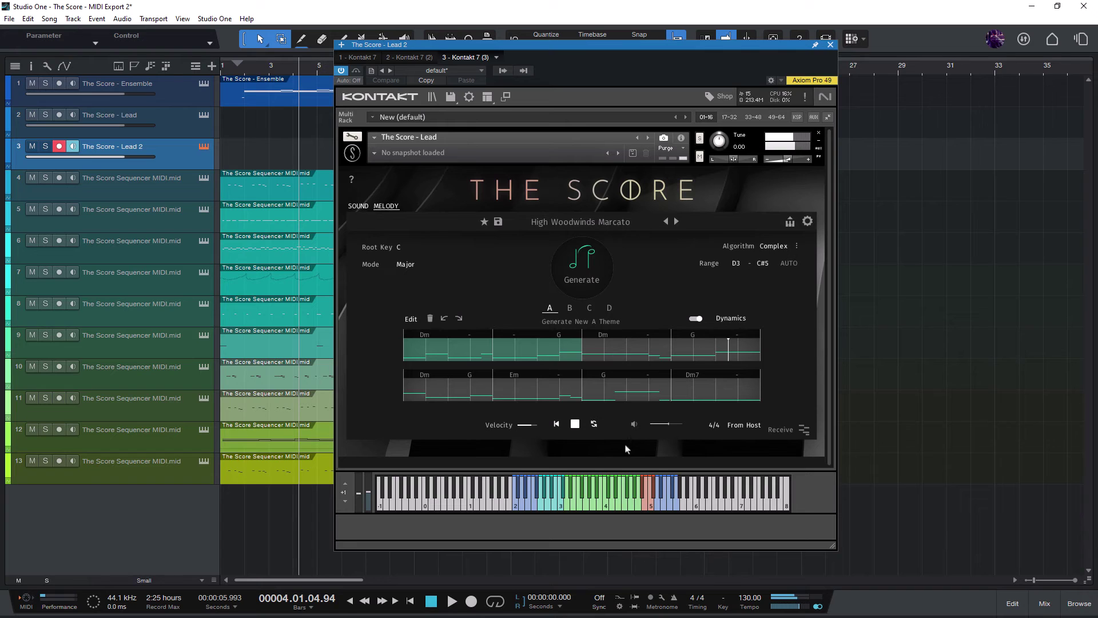
click(576, 424)
Open the theme's melody for note editing, select a group of notes near its end, and move the opening A3 note down to D3
double_click(453, 389)
drag(622, 327, 743, 389)
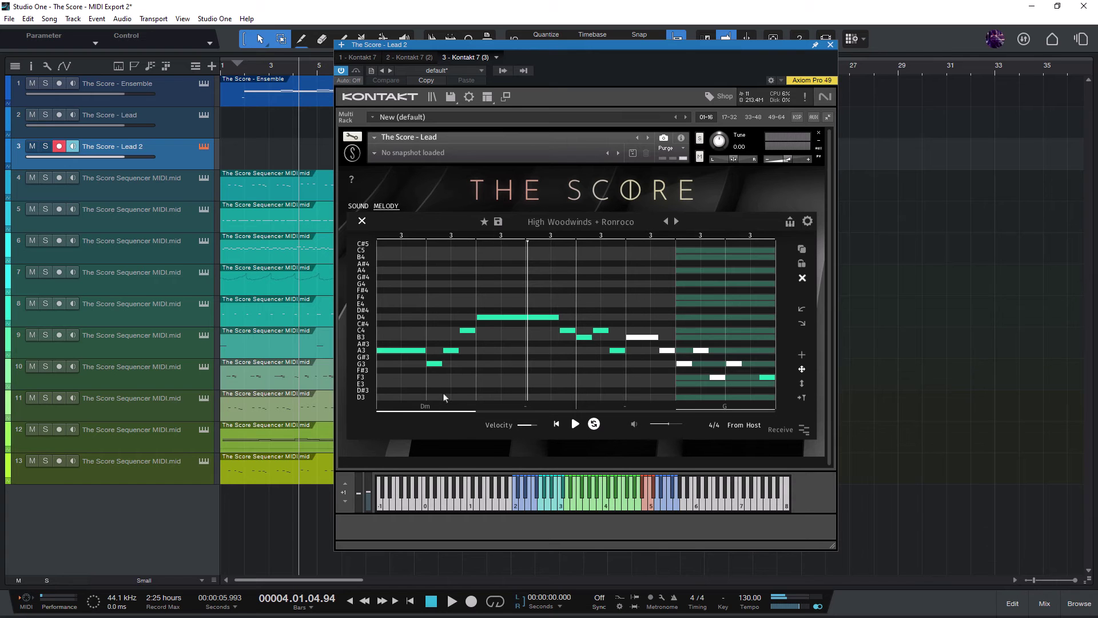
drag(386, 351, 387, 394)
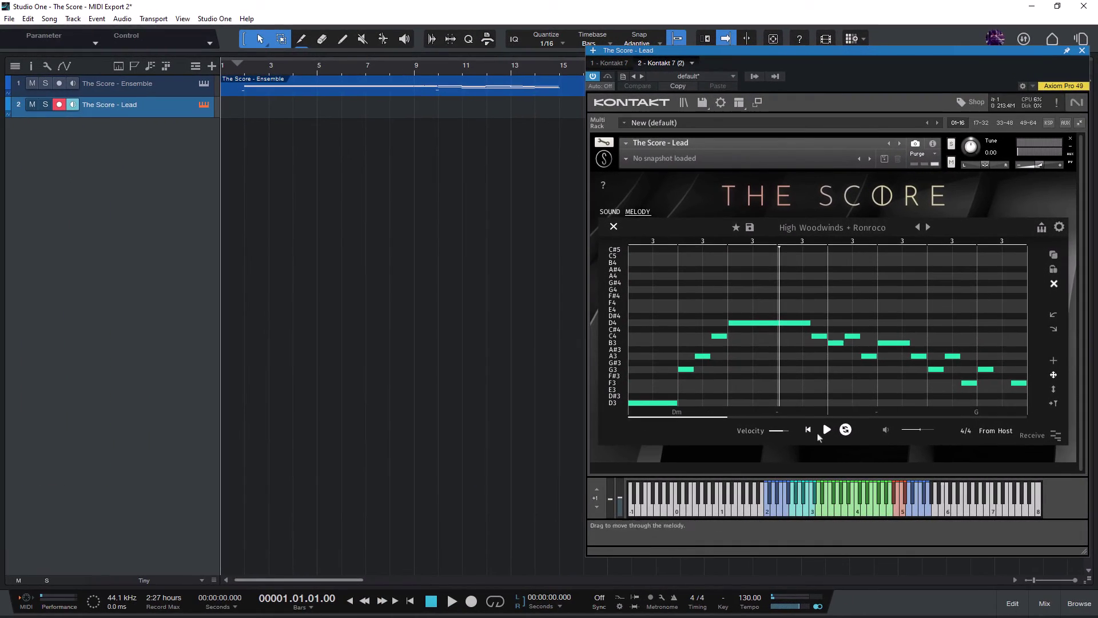
Play the edited High Woodwinds + Ronroco melody together with the ensemble, and leave the melody's note editing view
click(827, 432)
click(826, 430)
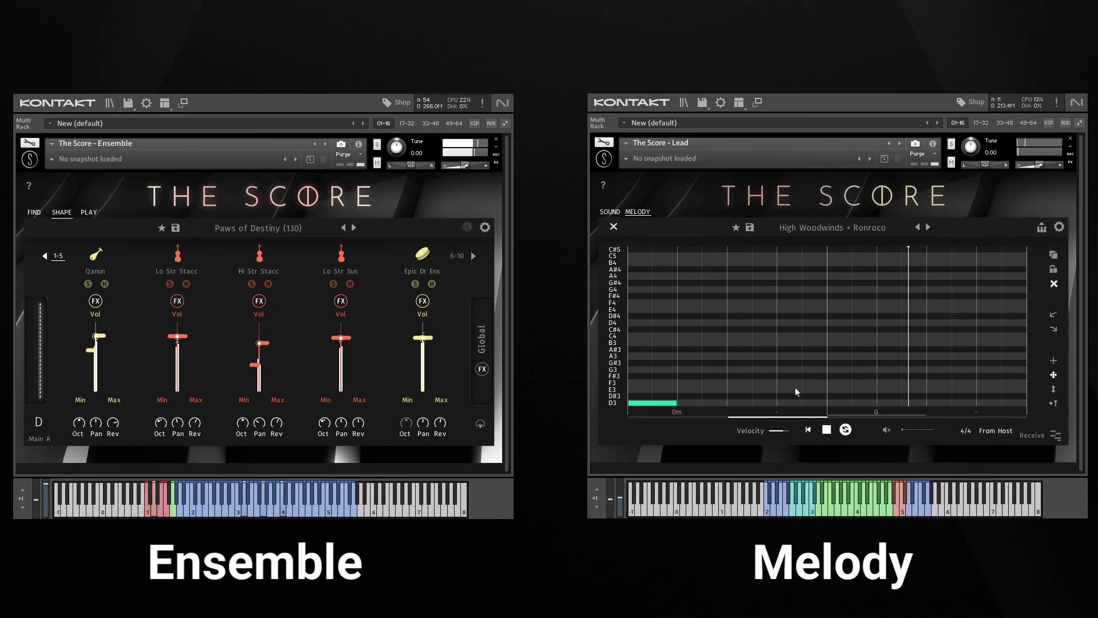
click(613, 228)
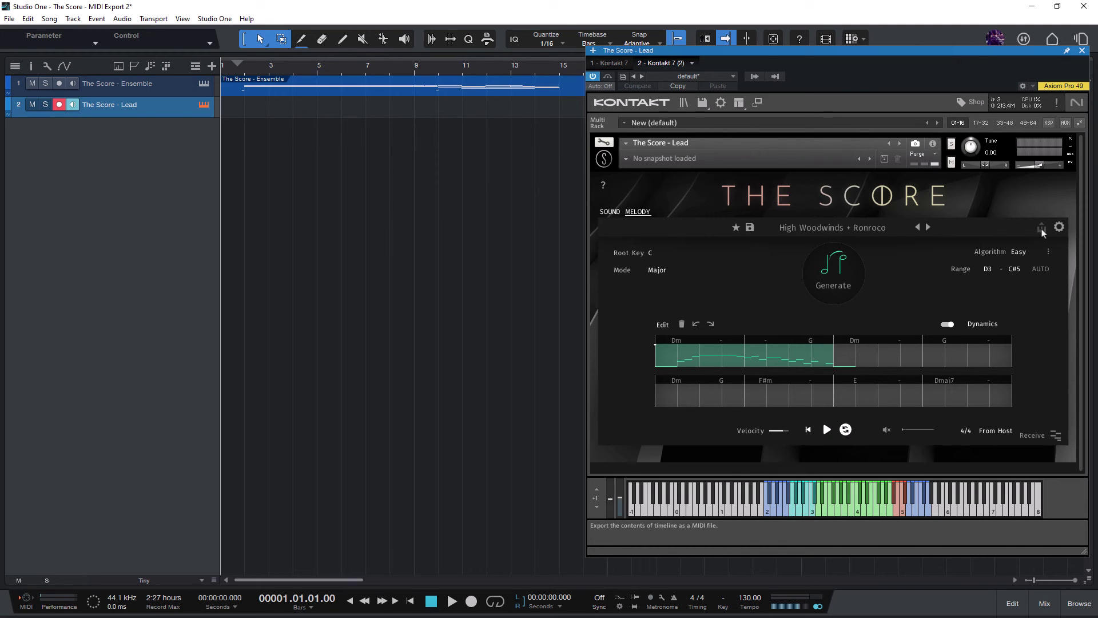
Export the melody theme as MIDI onto The Score - Lead track from bar 2 and open the event in the note editor
drag(1042, 231, 275, 110)
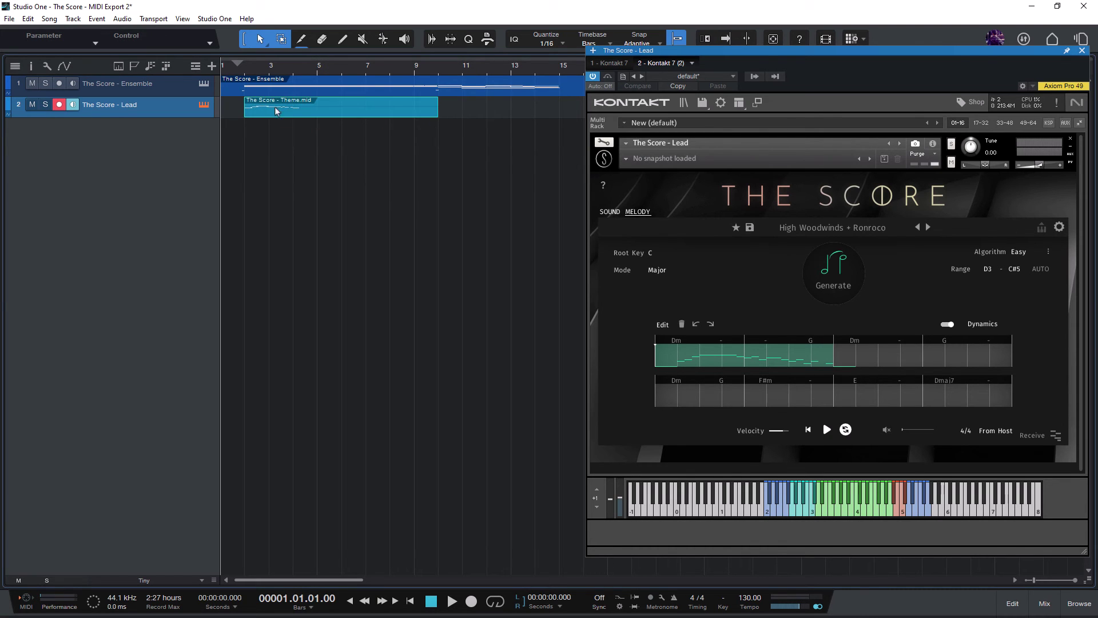
double_click(299, 112)
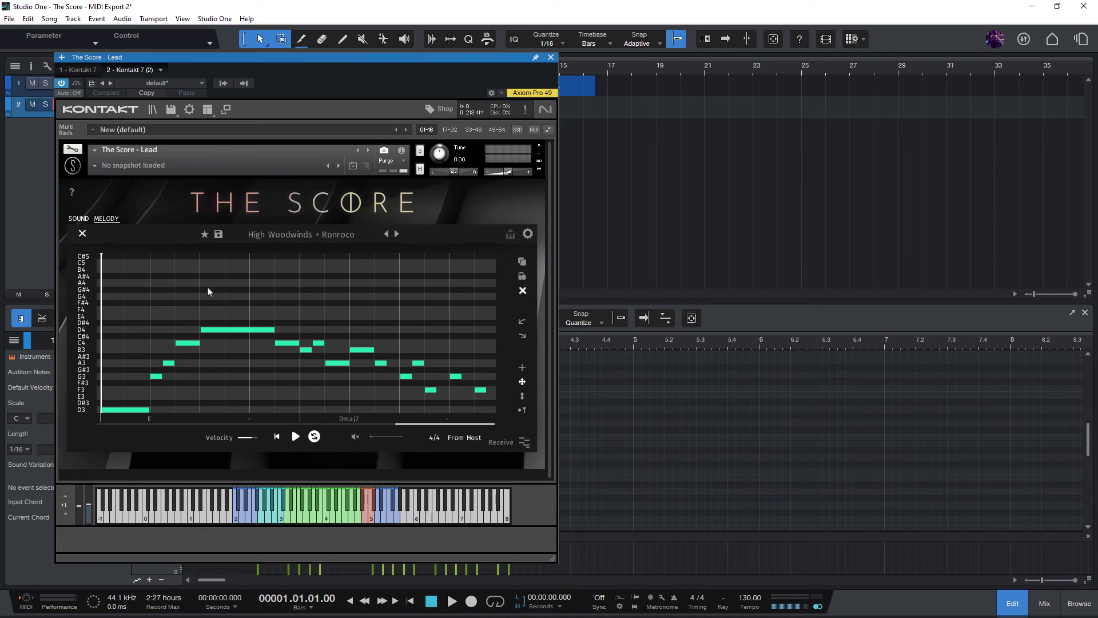
Leave the melody's note editing view and export the theme as a MIDI file into the MIDI folder on drive D
click(82, 234)
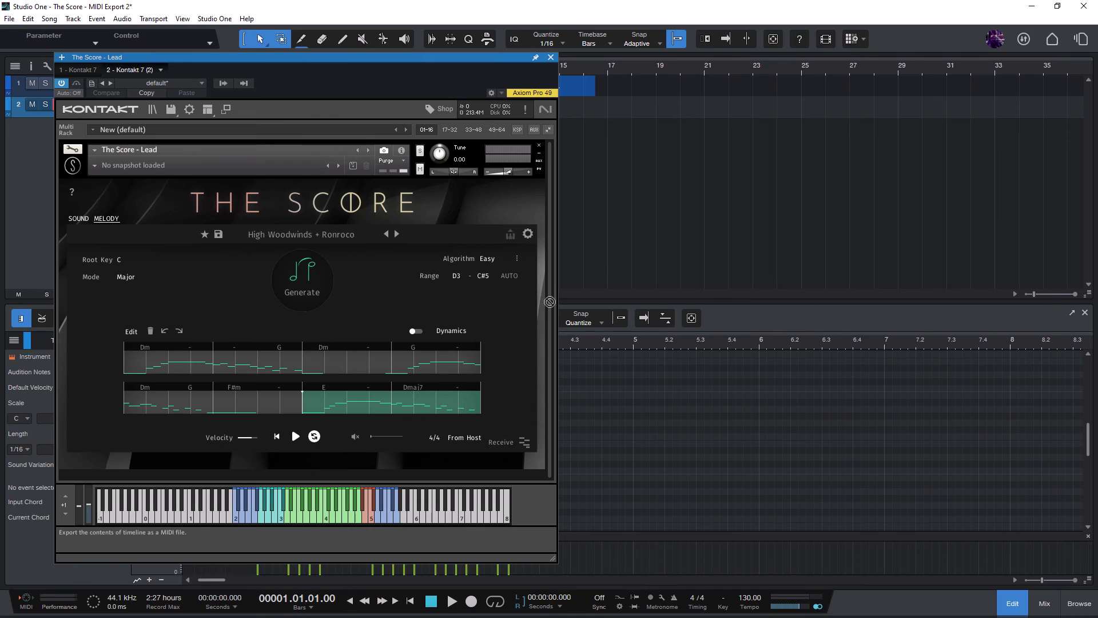
drag(549, 302, 755, 334)
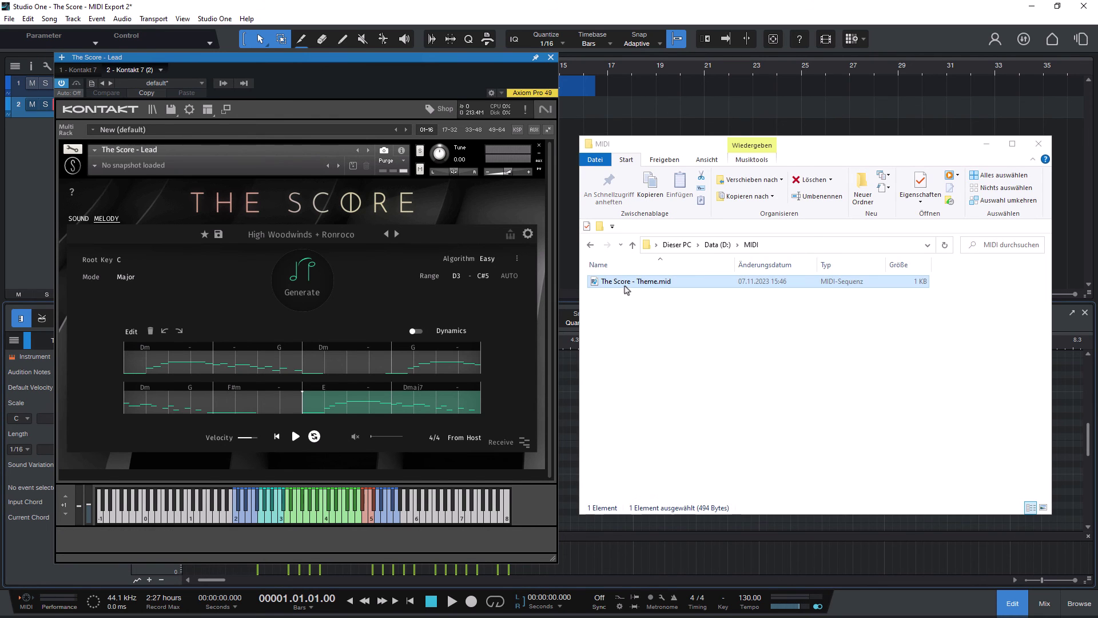
Import The Score - Theme.mid into the Dorico notation program and select bars 1 and 2 of the score
drag(626, 283, 912, 446)
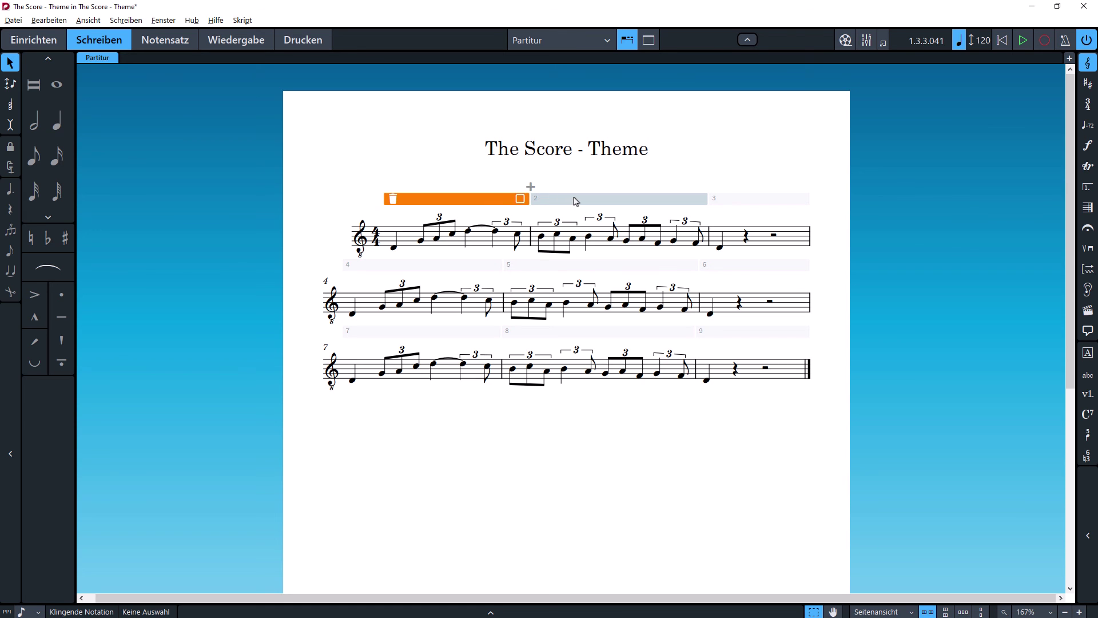
shift+click(579, 200)
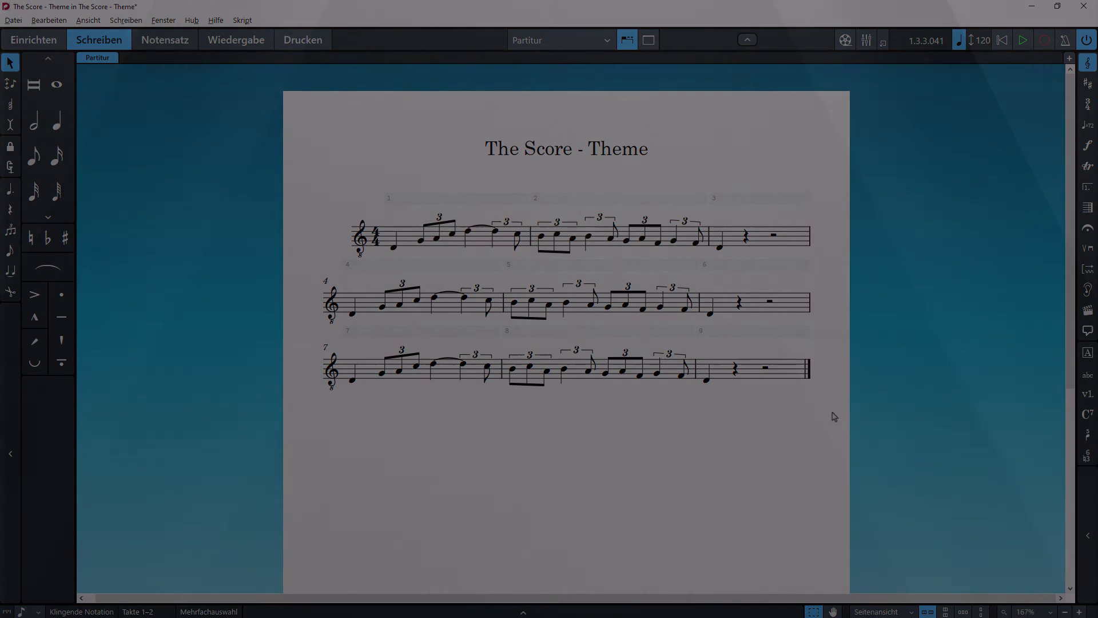